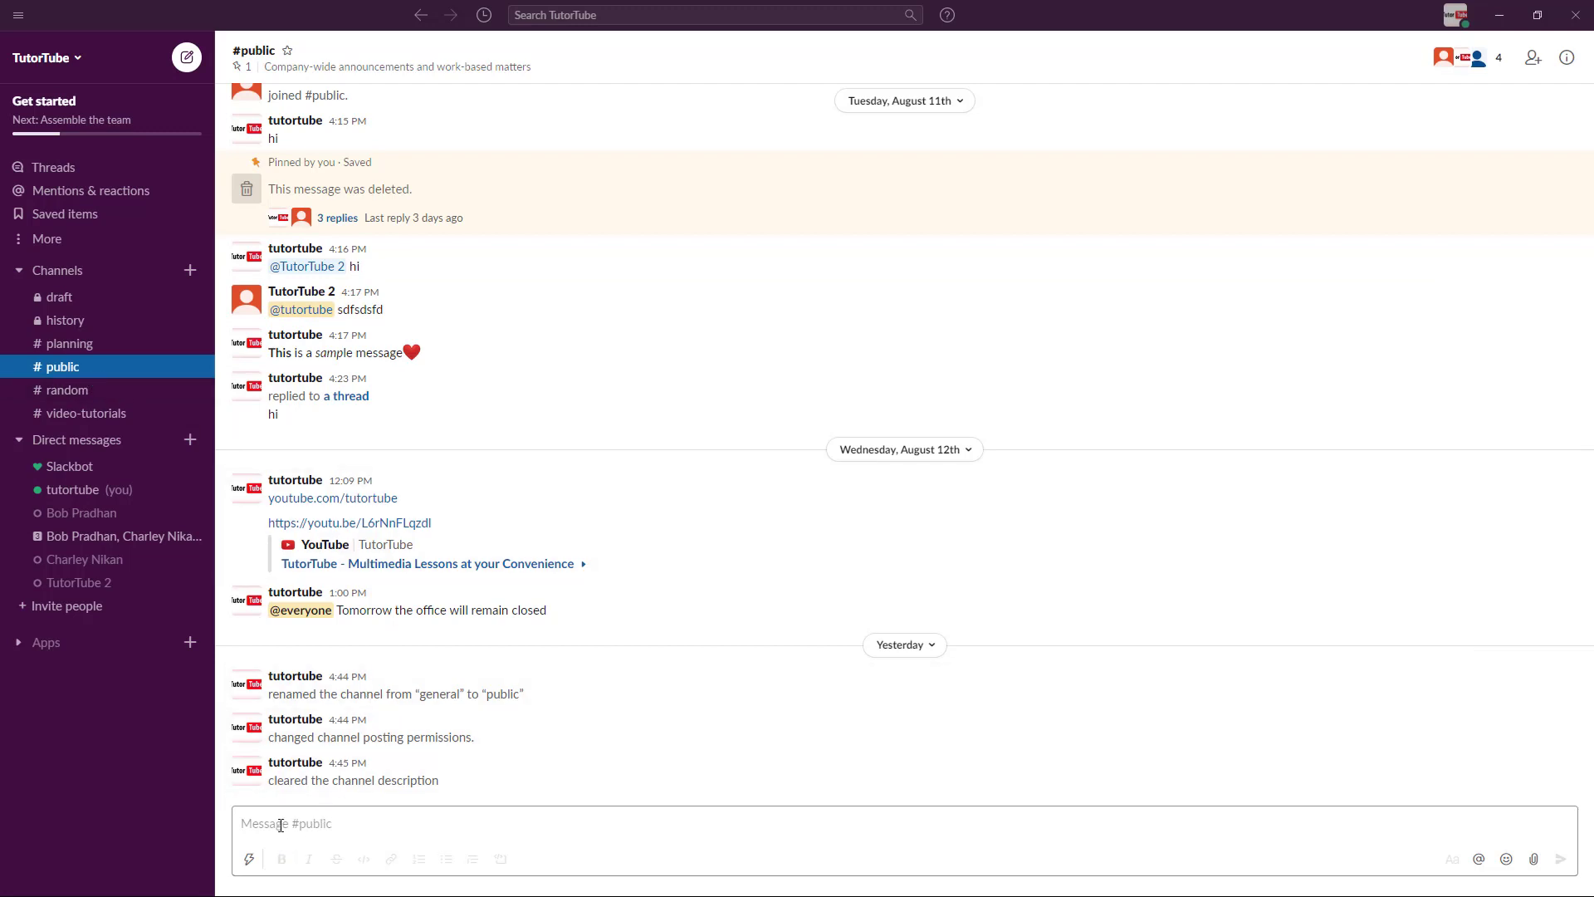
Step: From #public, search the shortcuts for 'post' and create a new untitled post
{"action": "left_click", "coordinate": [250, 860]}
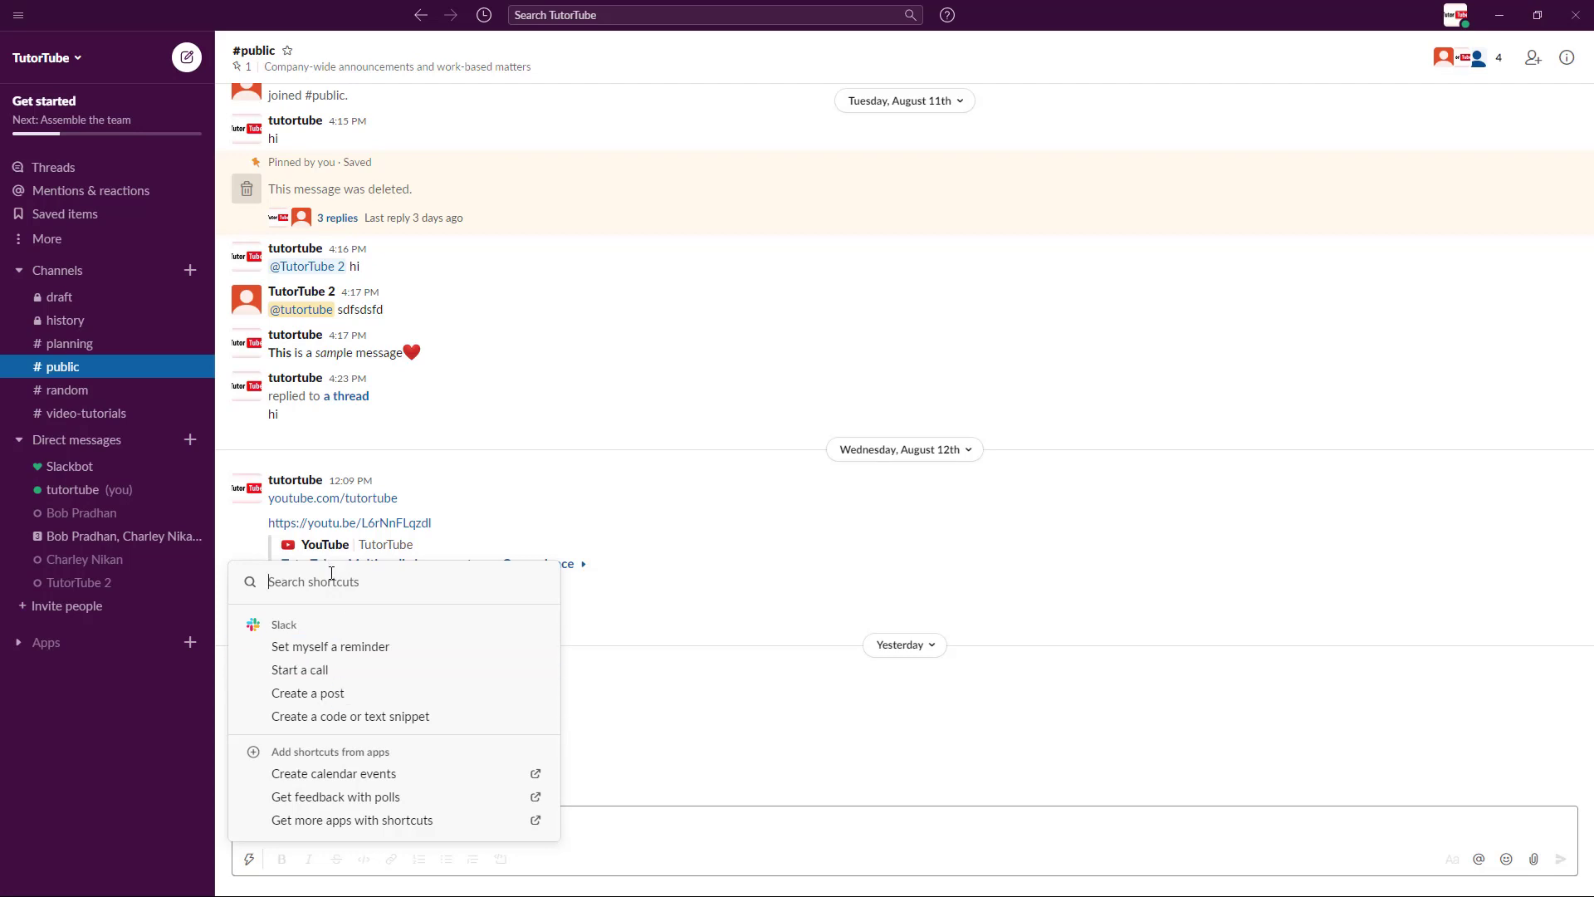
{"action": "type", "text": "post"}
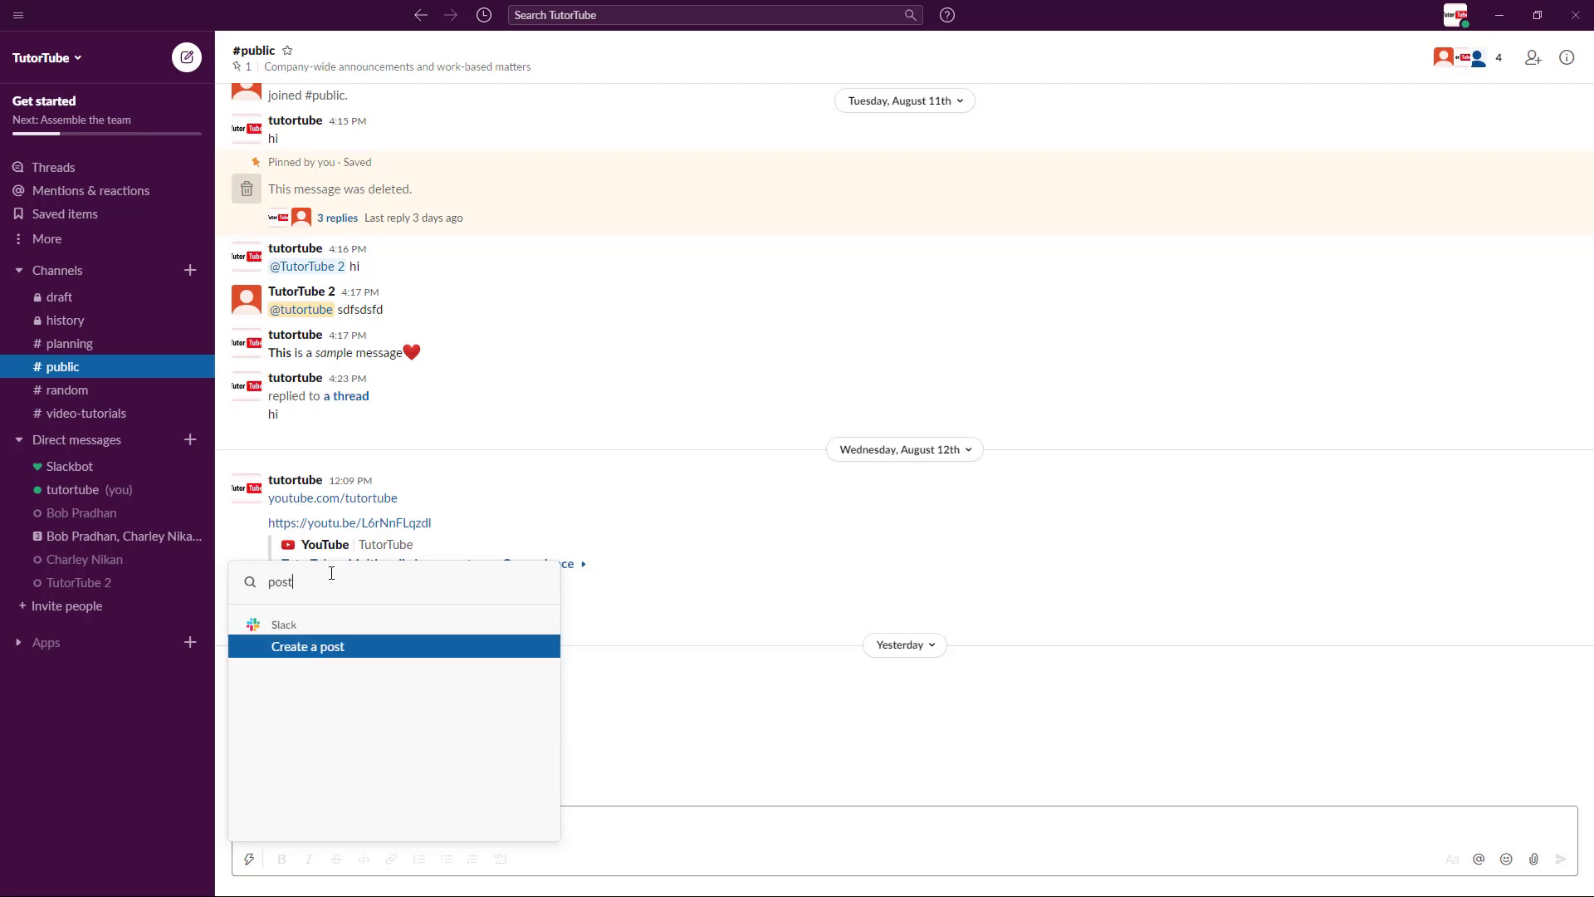
{"action": "left_click", "coordinate": [326, 655]}
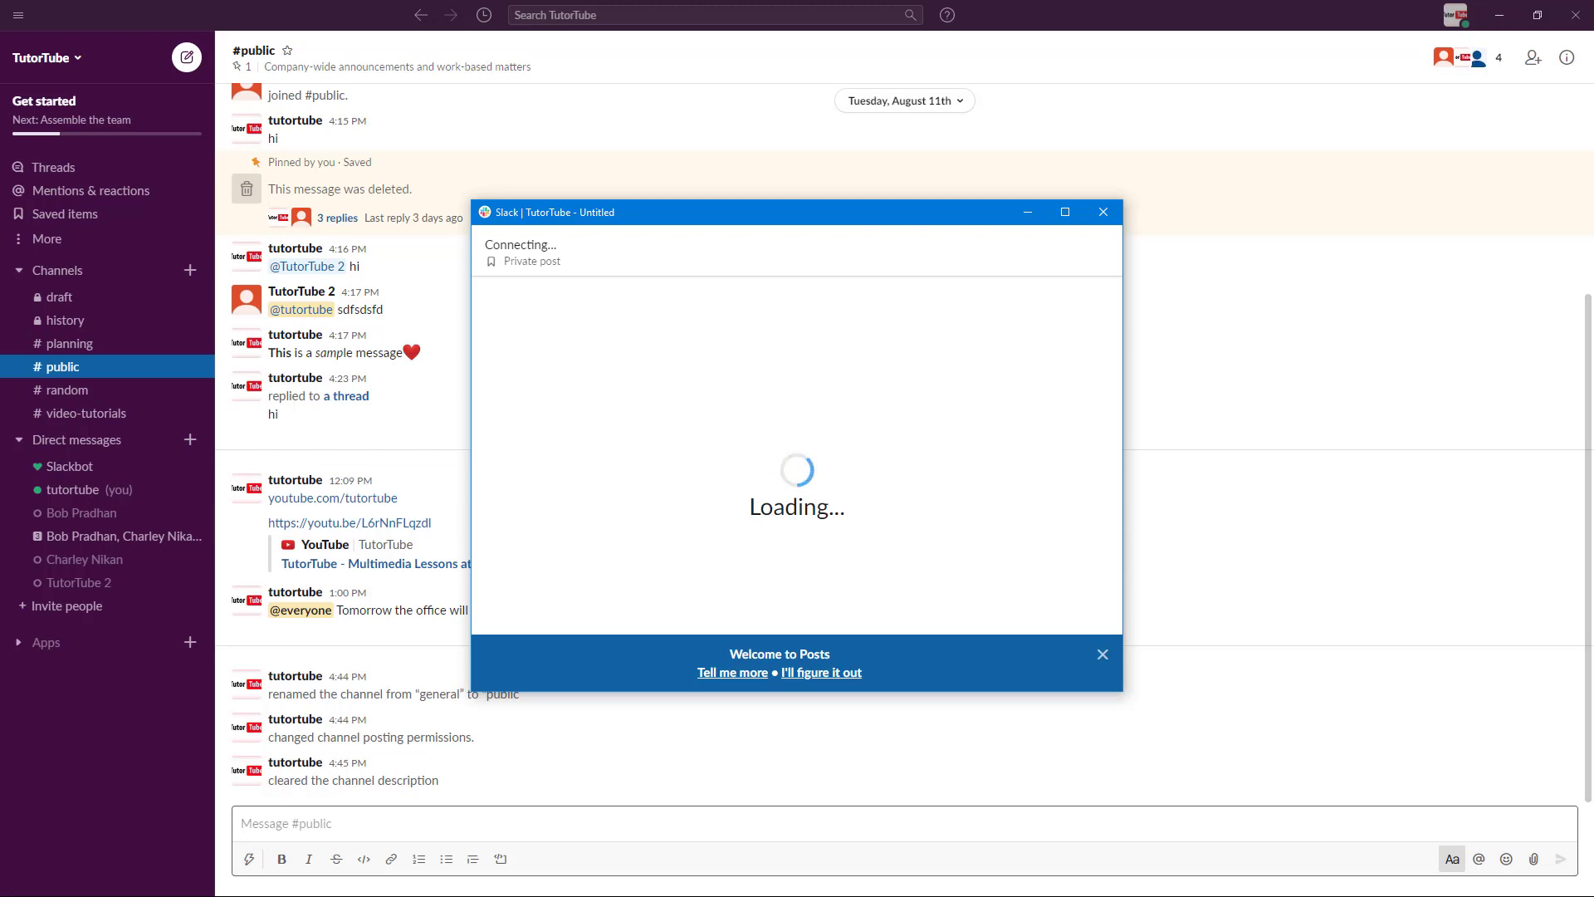
{"action": "left_click", "coordinate": [818, 245]}
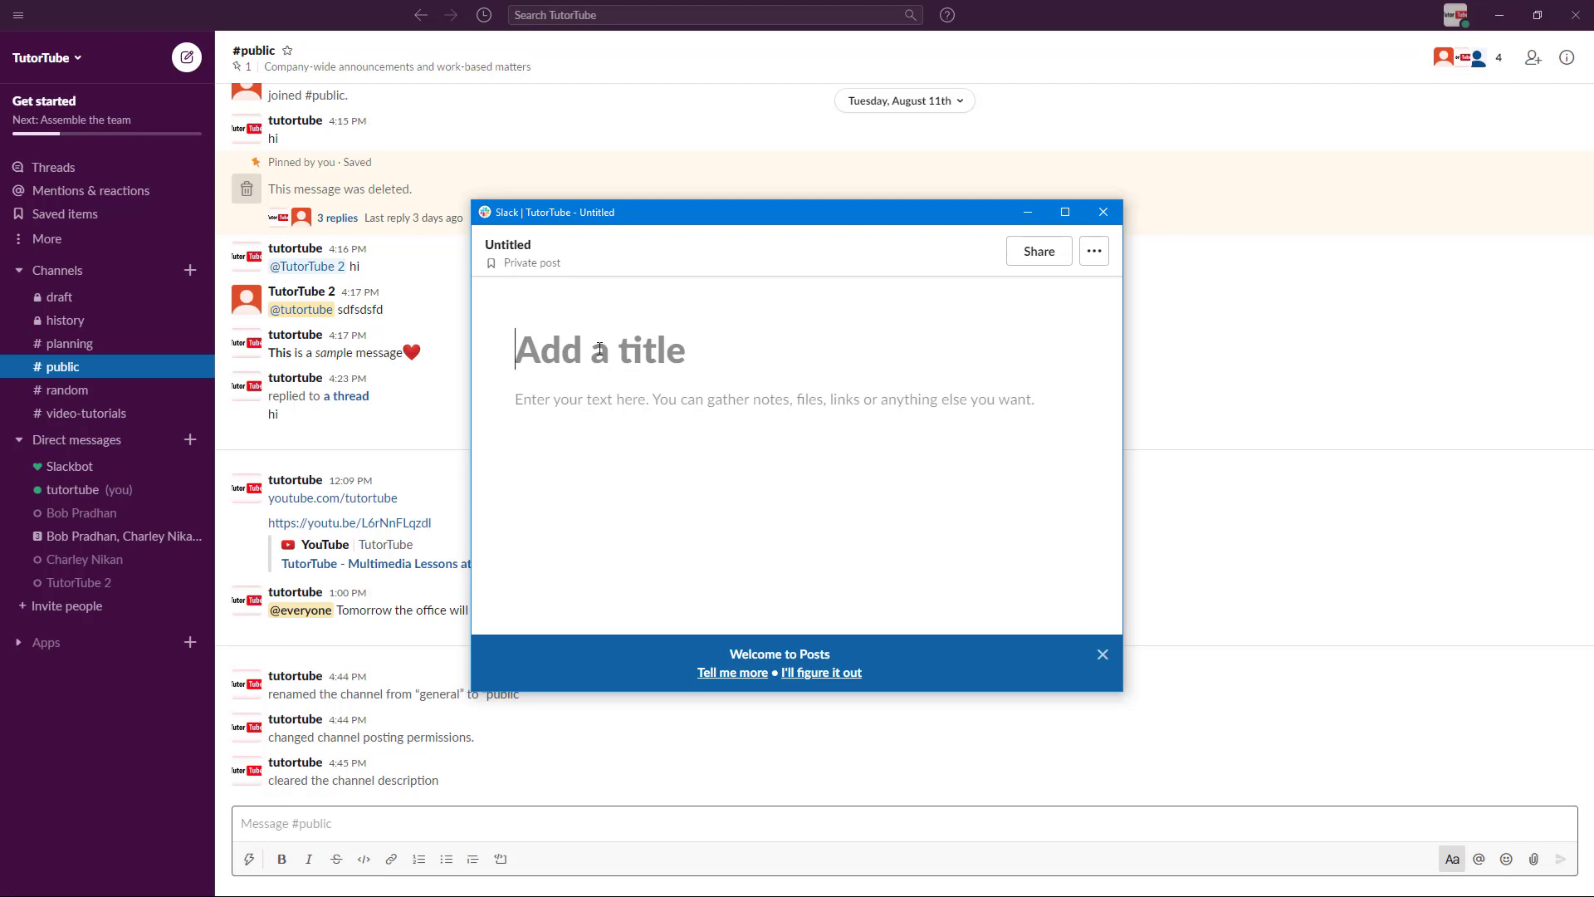
Step: Title the post 'Rules for this Channel', correcting the misspelled 'Channel'
{"action": "type", "text": "Rules for "}
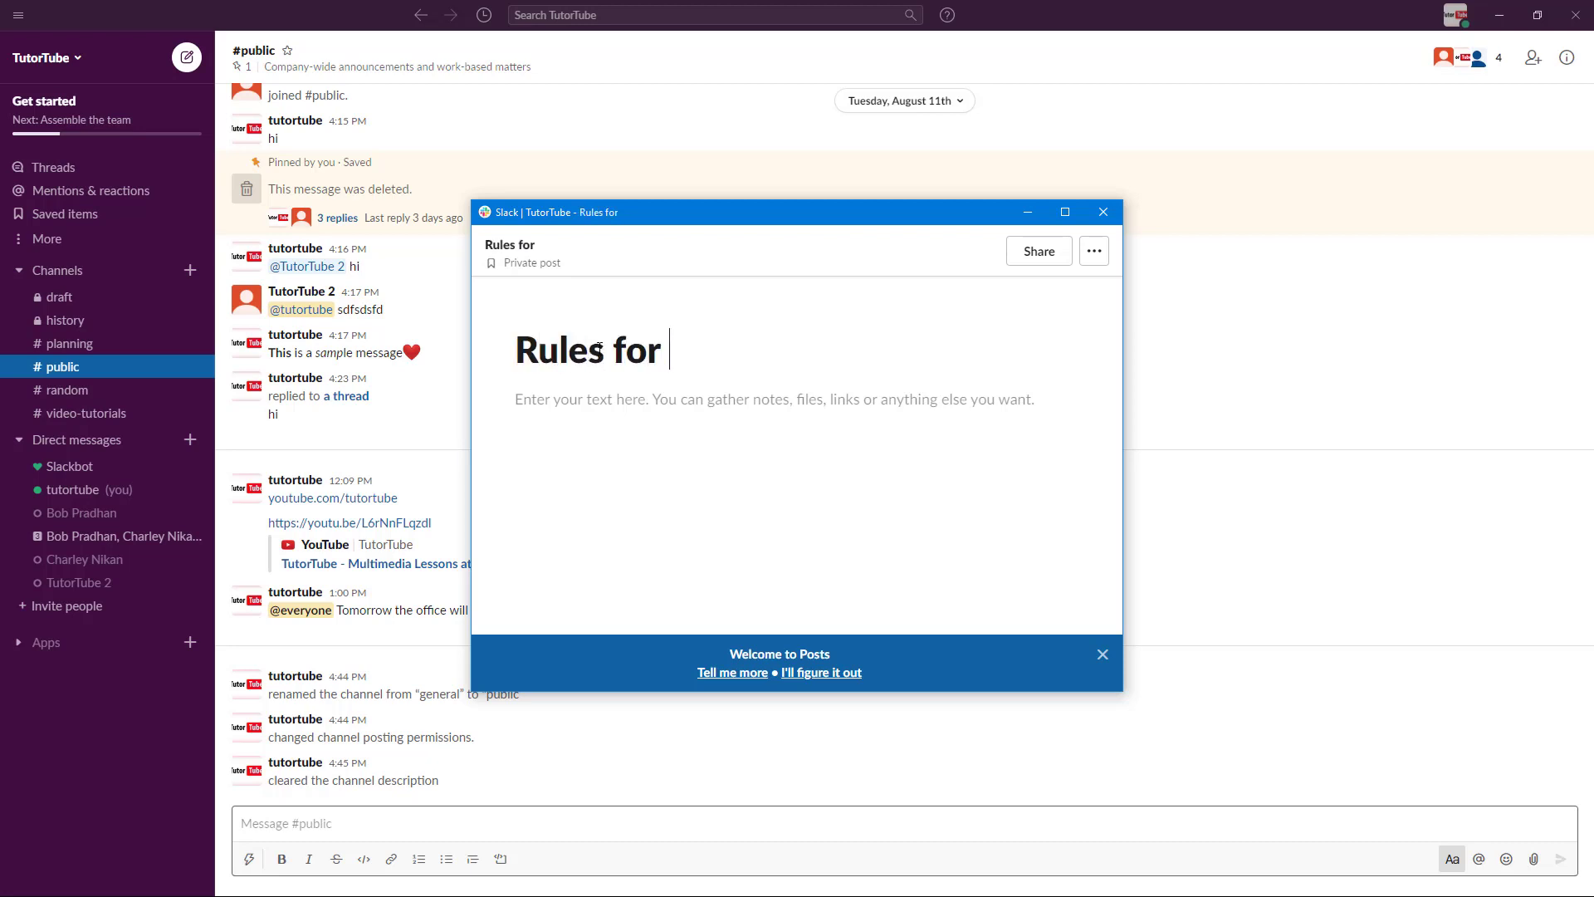
{"action": "type", "text": "this Chabne"}
{"action": "key", "text": "BackSpace"}
{"action": "key", "text": "BackSpace"}
{"action": "key", "text": "BackSpace"}
{"action": "type", "text": "neel"}
{"action": "key", "text": "BackSpace"}
{"action": "key", "text": "BackSpace"}
{"action": "key", "text": "BackSpace"}
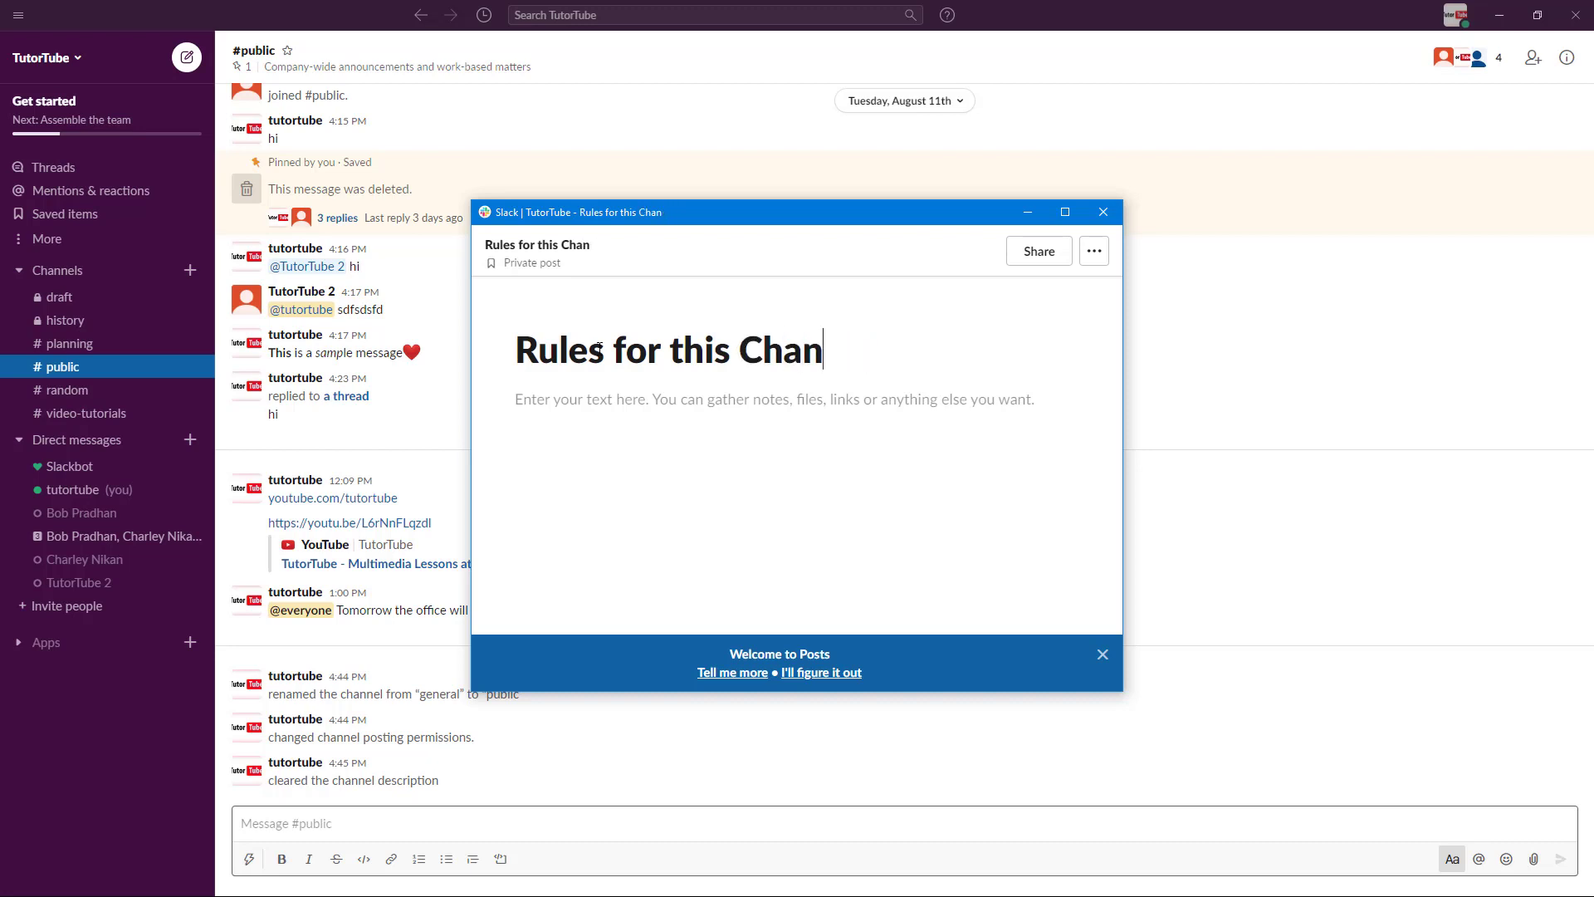
{"action": "type", "text": "nel"}
Step: Type the intro 'These rules should be followed:' and the rule 'Keep your notifications on'
{"action": "type", "text": "These"}
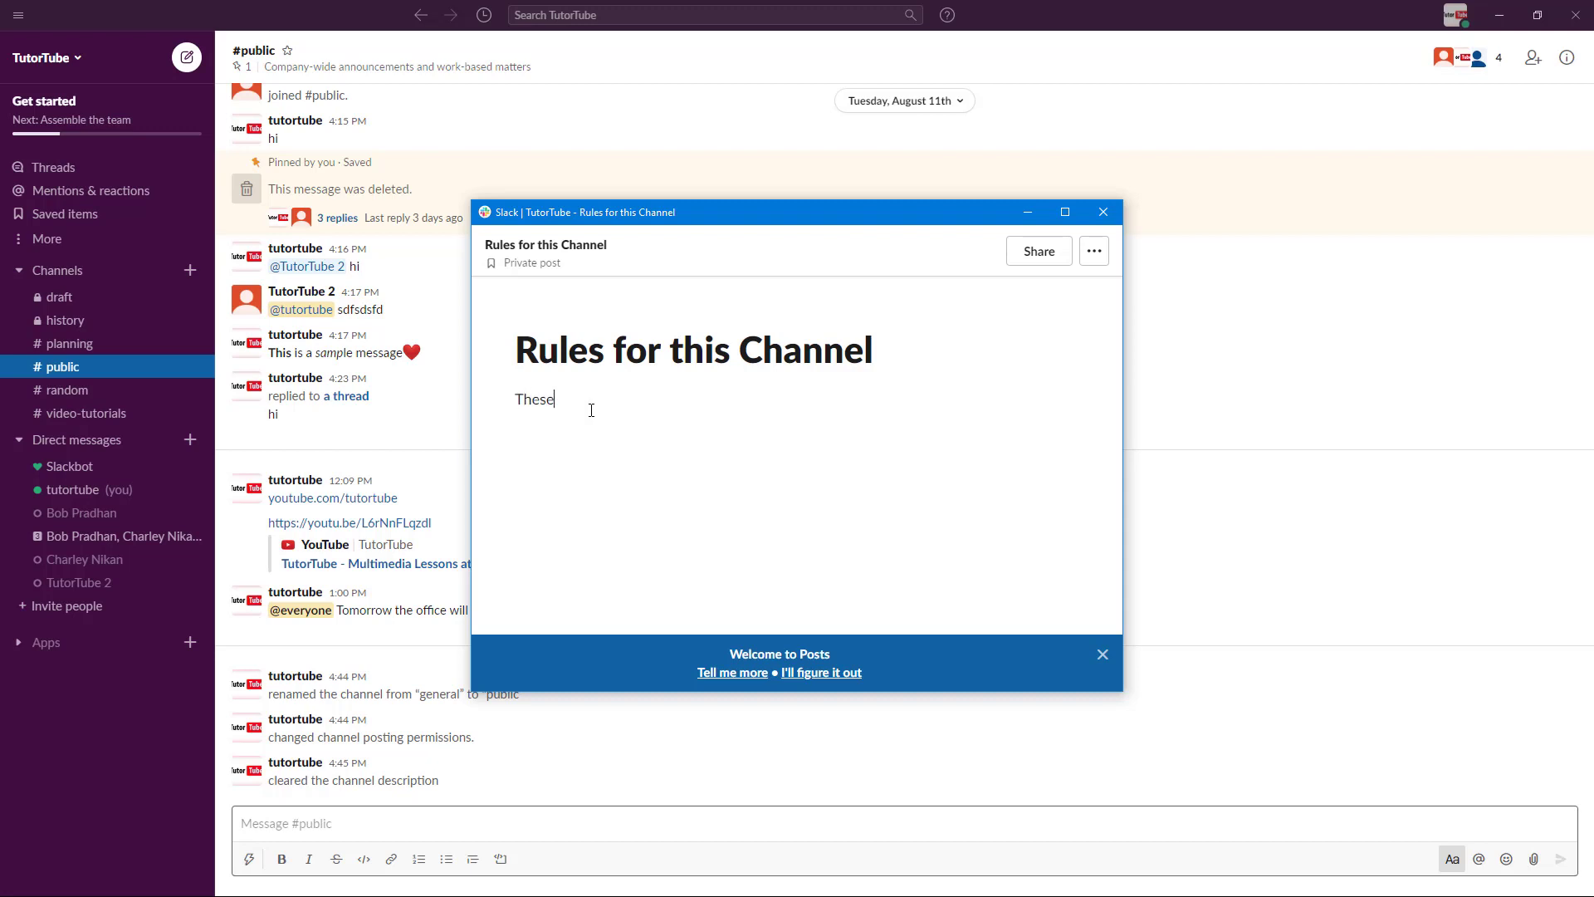
{"action": "type", "text": " rules should be followed:"}
{"action": "key", "text": "Return"}
{"action": "right_click", "coordinate": [570, 419]}
{"action": "left_click", "coordinate": [544, 418]}
{"action": "type", "text": "Keep your notificatiobns o"}
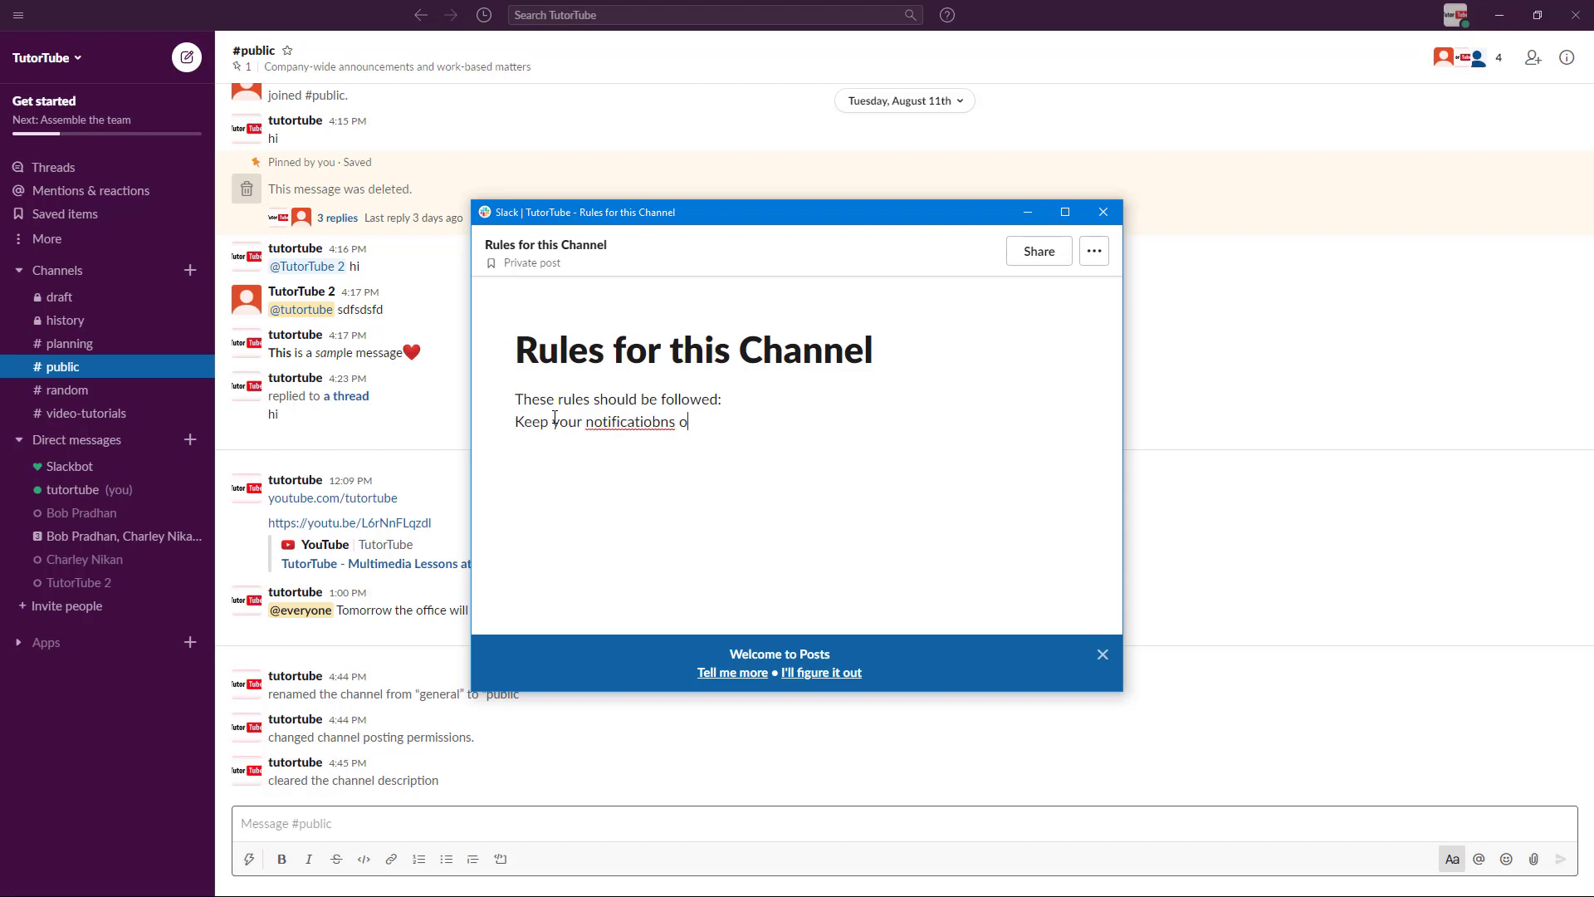
{"action": "type", "text": "nmn"}
{"action": "key", "text": "BackSpace"}
{"action": "key", "text": "BackSpace"}
{"action": "type", "text": "n"}
{"action": "right_click", "coordinate": [612, 425]}
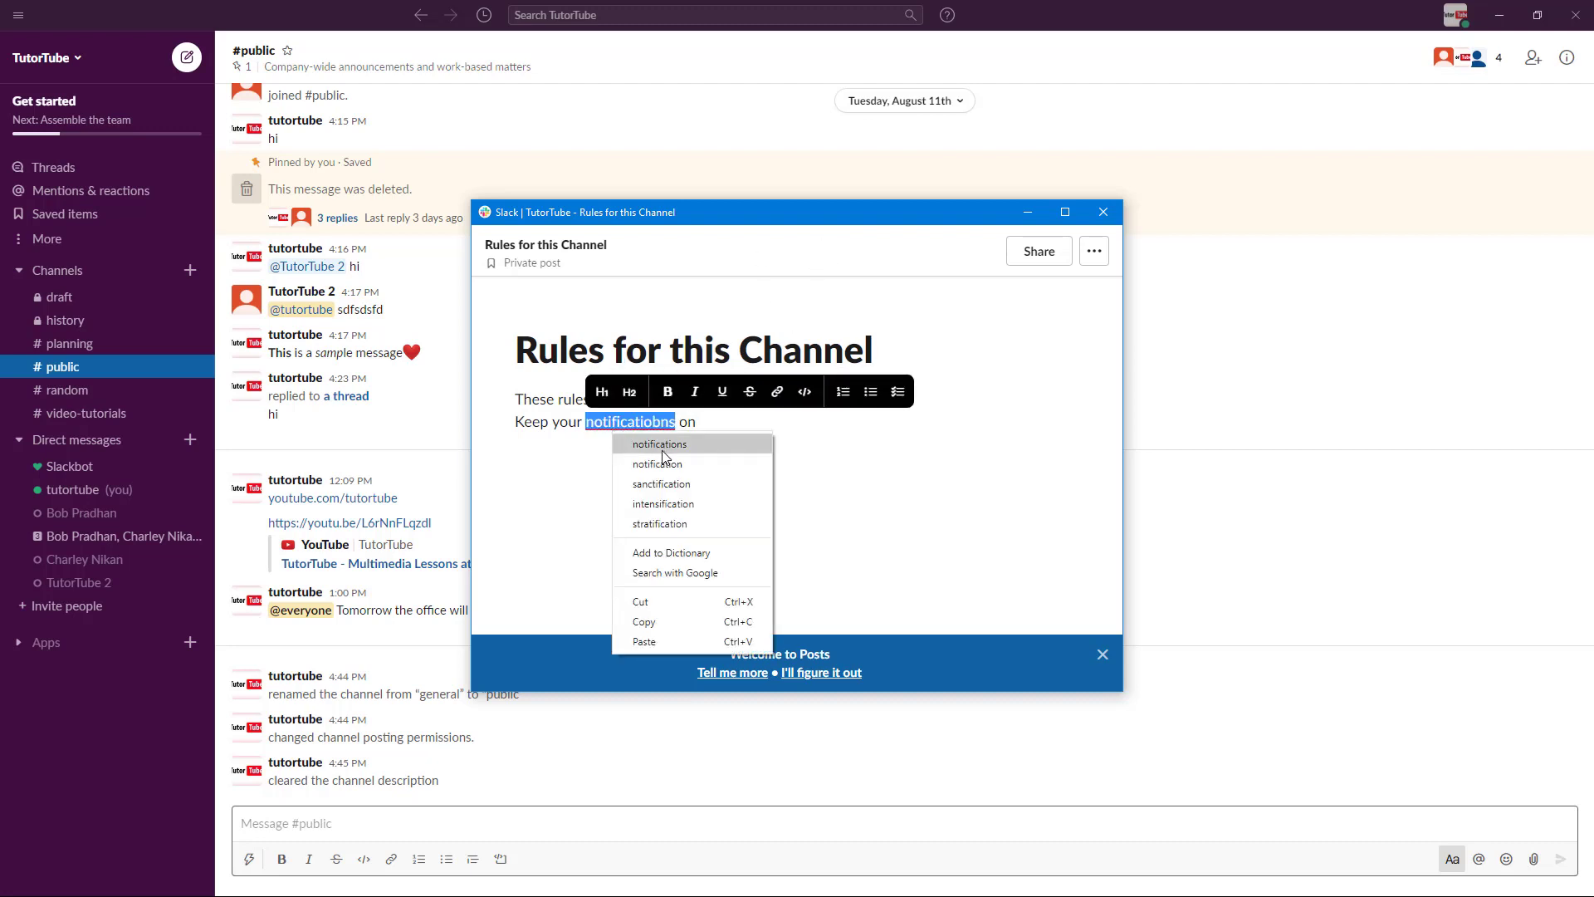
{"action": "left_click", "coordinate": [661, 449]}
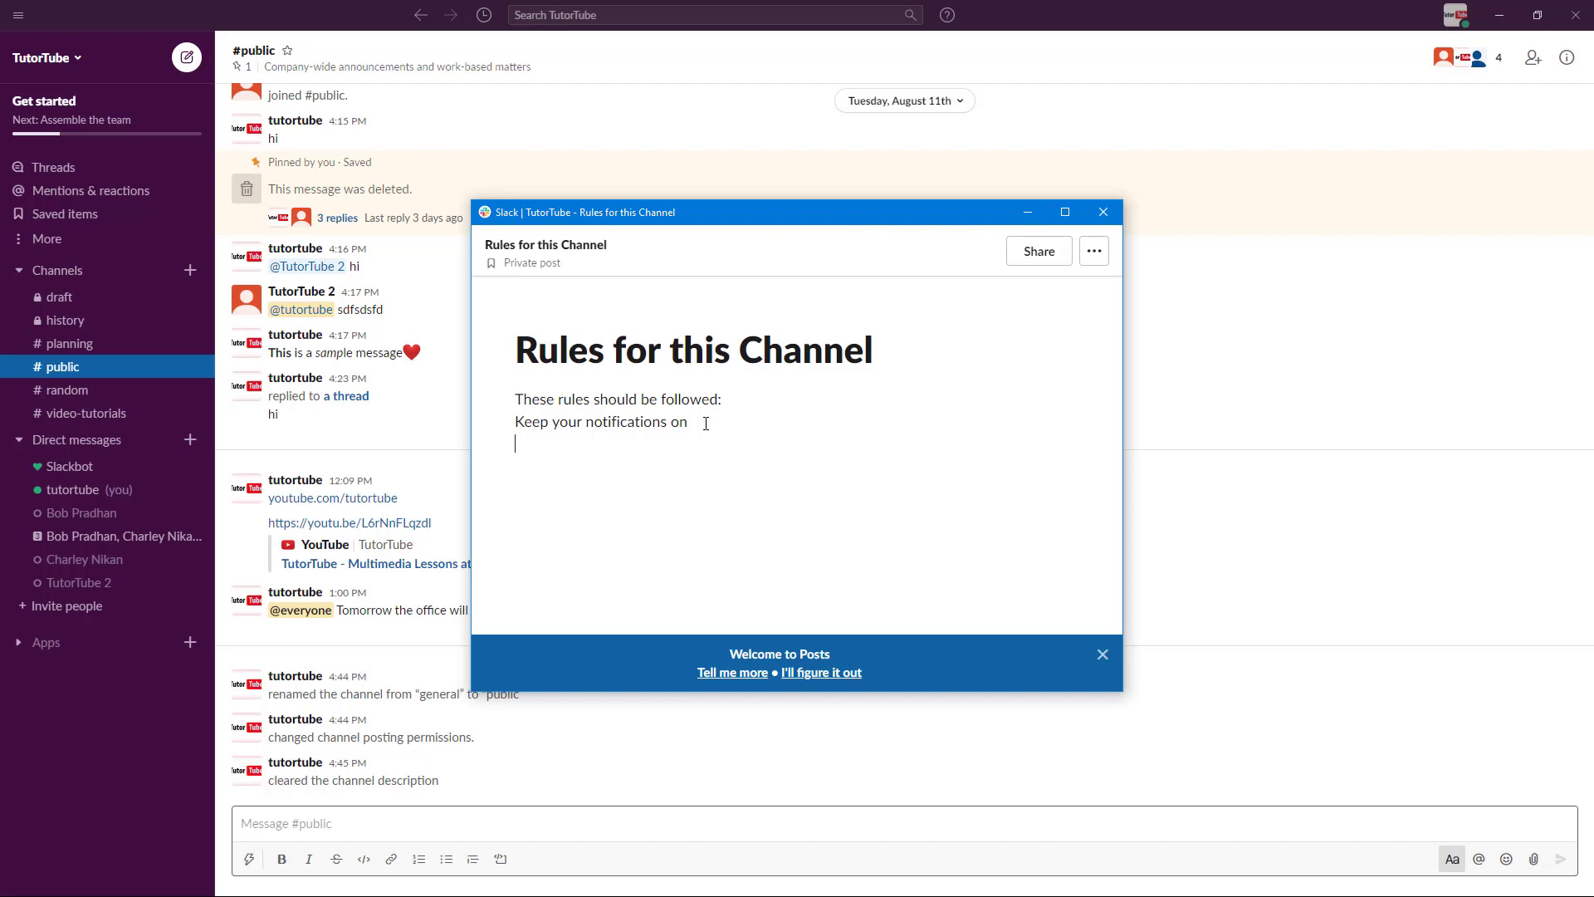
Step: Add the rules 'Do not tag a lot of people at once' and 'Do not message after 8 P.M.'
{"action": "type", "text": "Do not tag alot of people at one"}
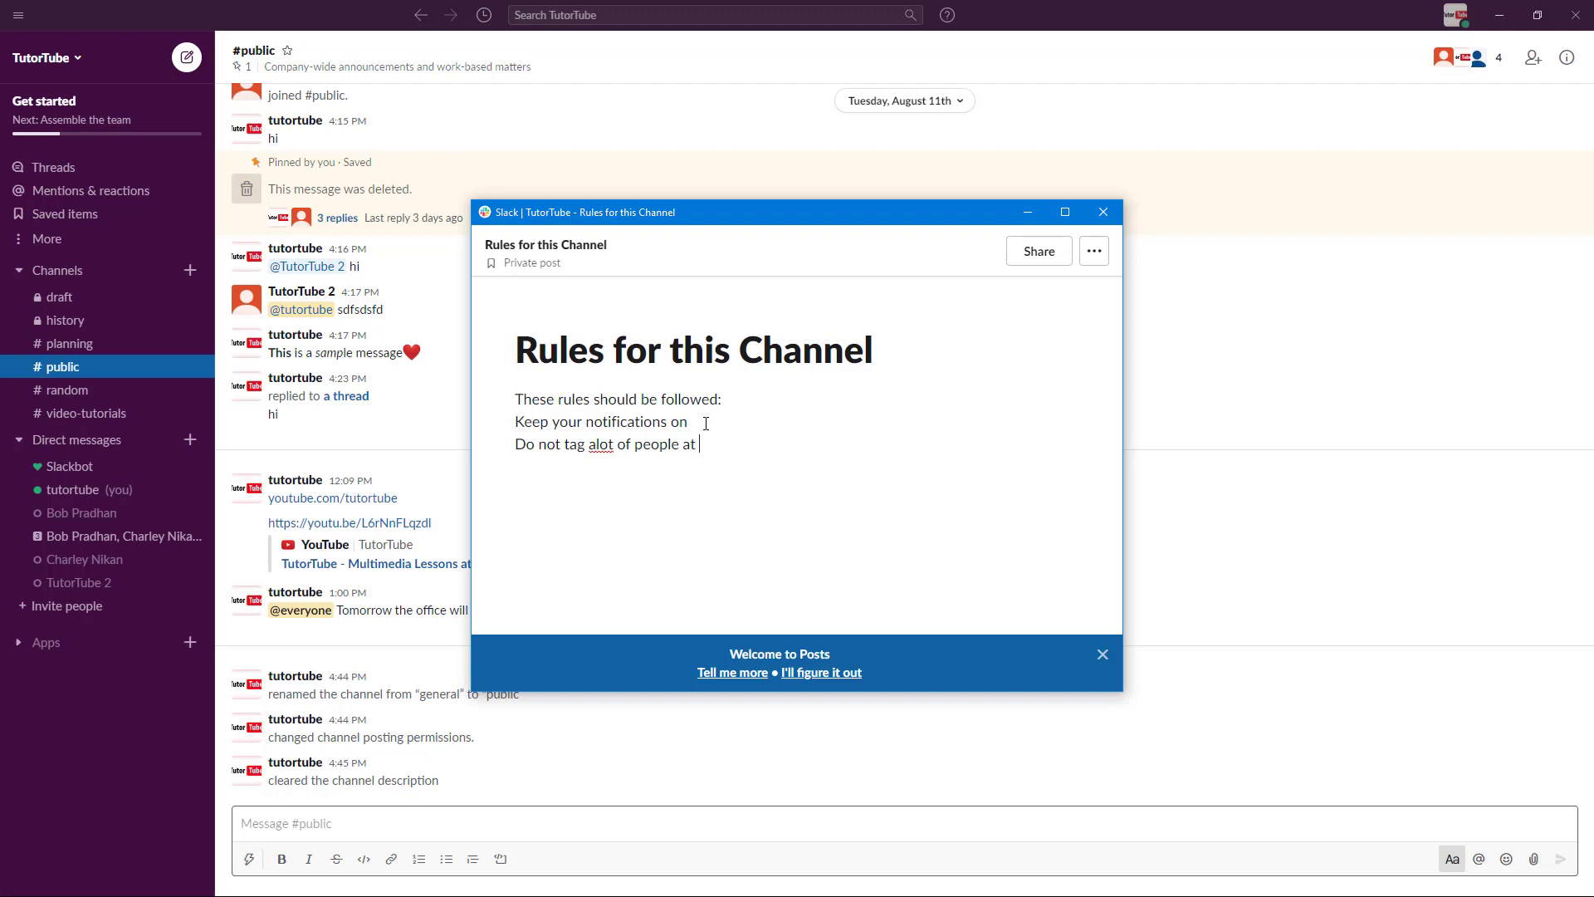
{"action": "key", "text": "BackSpace"}
{"action": "key", "text": "BackSpace"}
{"action": "type", "text": "ce"}
{"action": "key", "text": "BackSpace"}
{"action": "type", "text": "nce"}
{"action": "right_click", "coordinate": [603, 446]}
{"action": "left_click", "coordinate": [637, 458]}
{"action": "type", "text": "Do not me"}
{"action": "key", "text": "BackSpace"}
{"action": "key", "text": "BackSpace"}
{"action": "type", "text": "messag"}
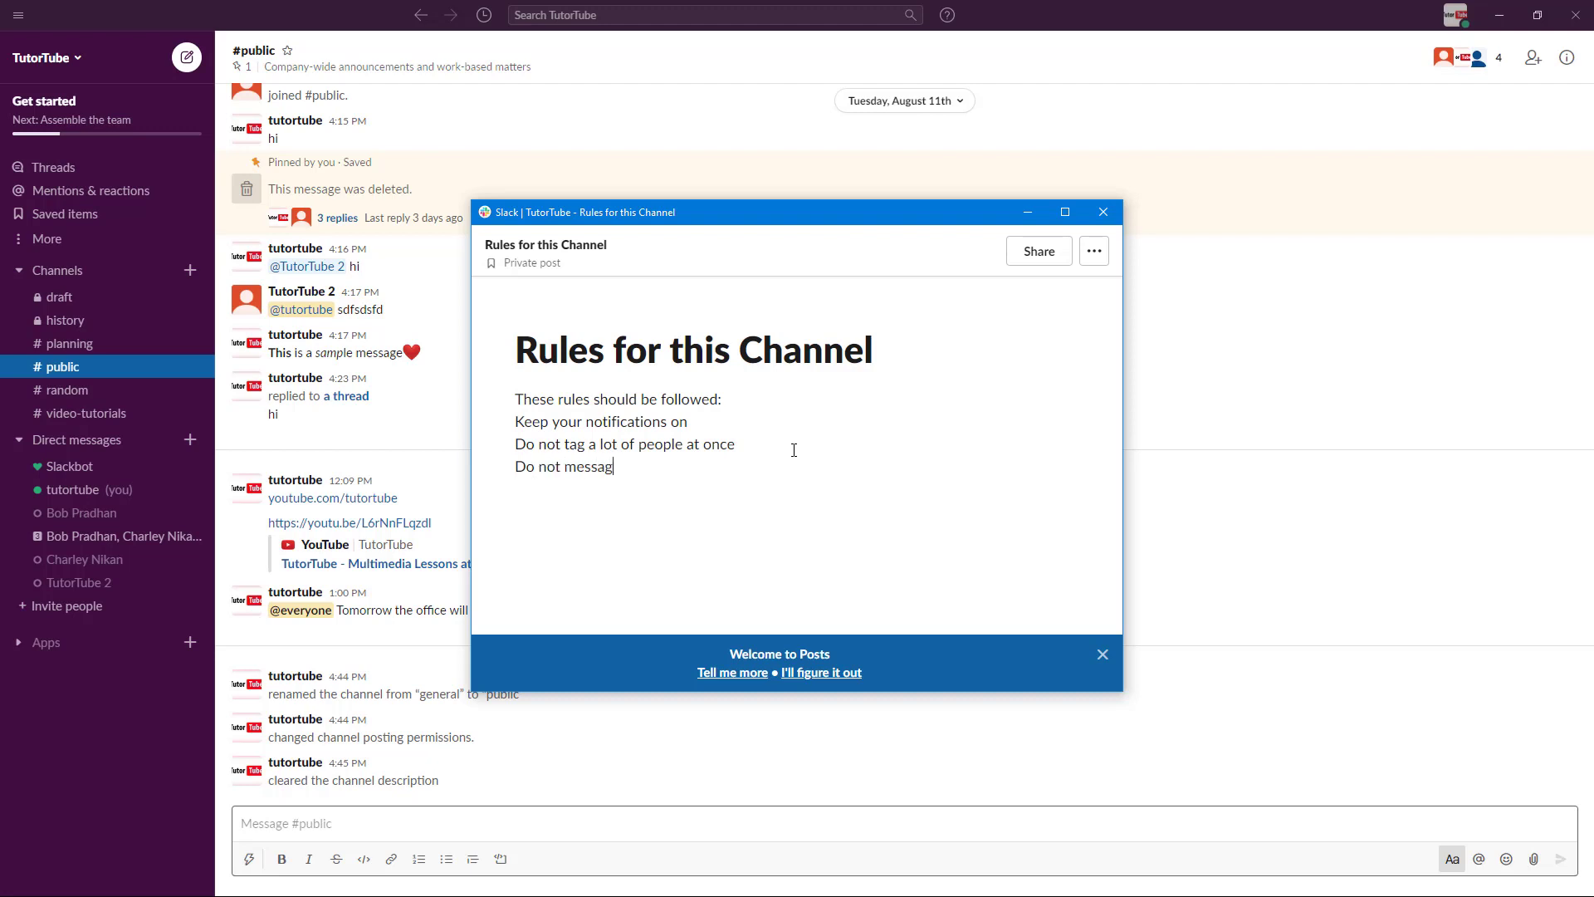
{"action": "type", "text": "e after 8 P.M."}
{"action": "left_click_drag", "start_coordinate": [750, 474], "coordinate": [457, 428]}
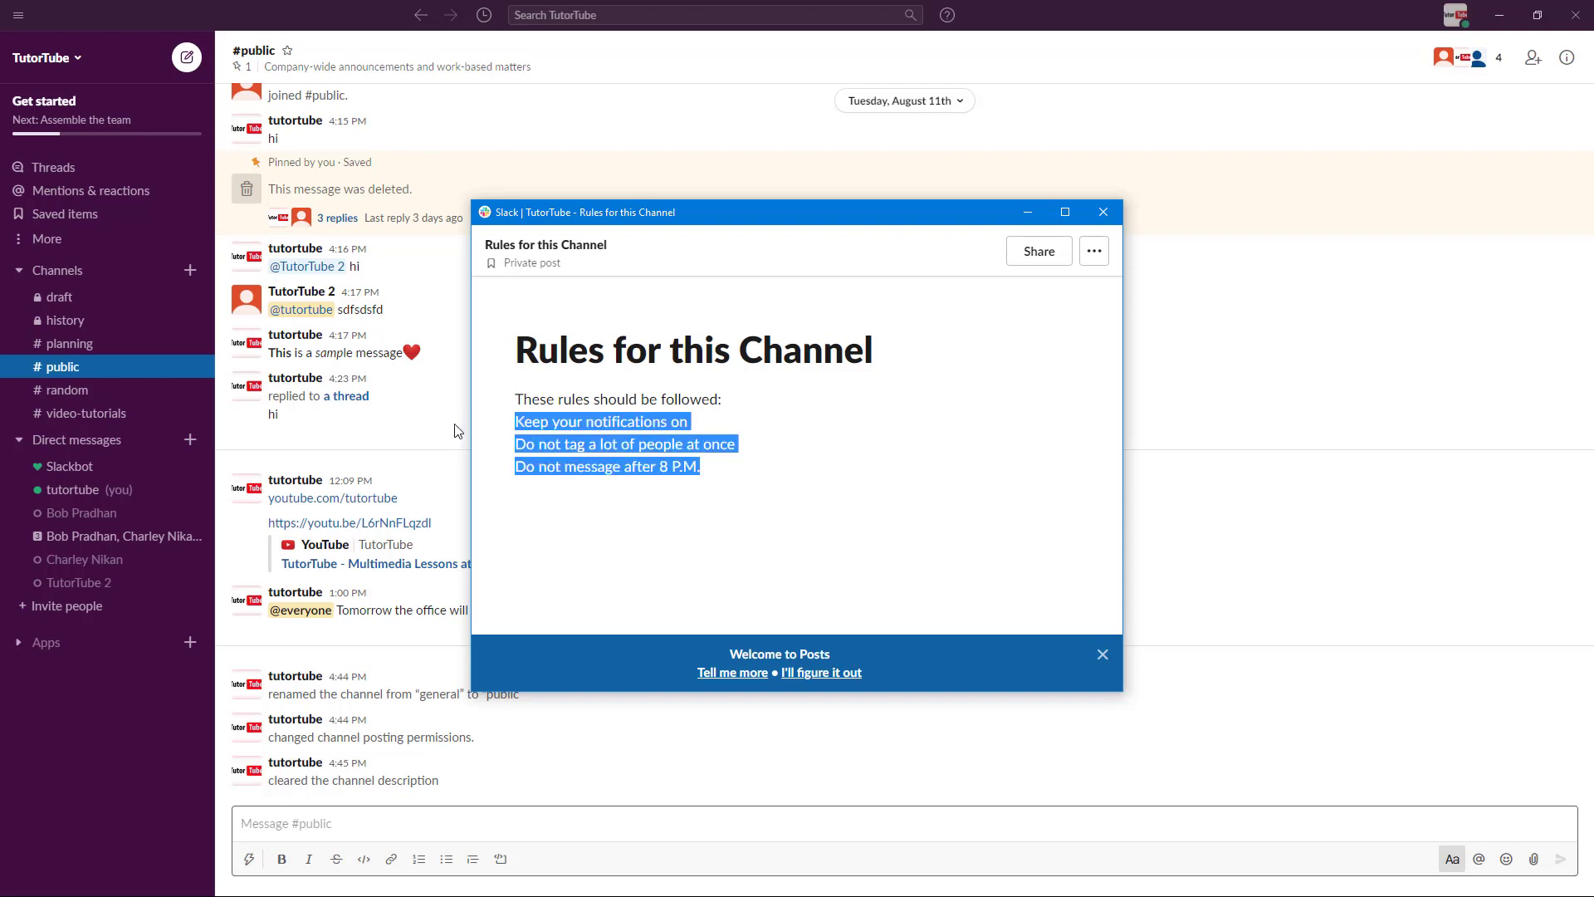
Step: Try bold, italic, underline and strikethrough on the three rules, removing each again
{"action": "right_click", "coordinate": [600, 423]}
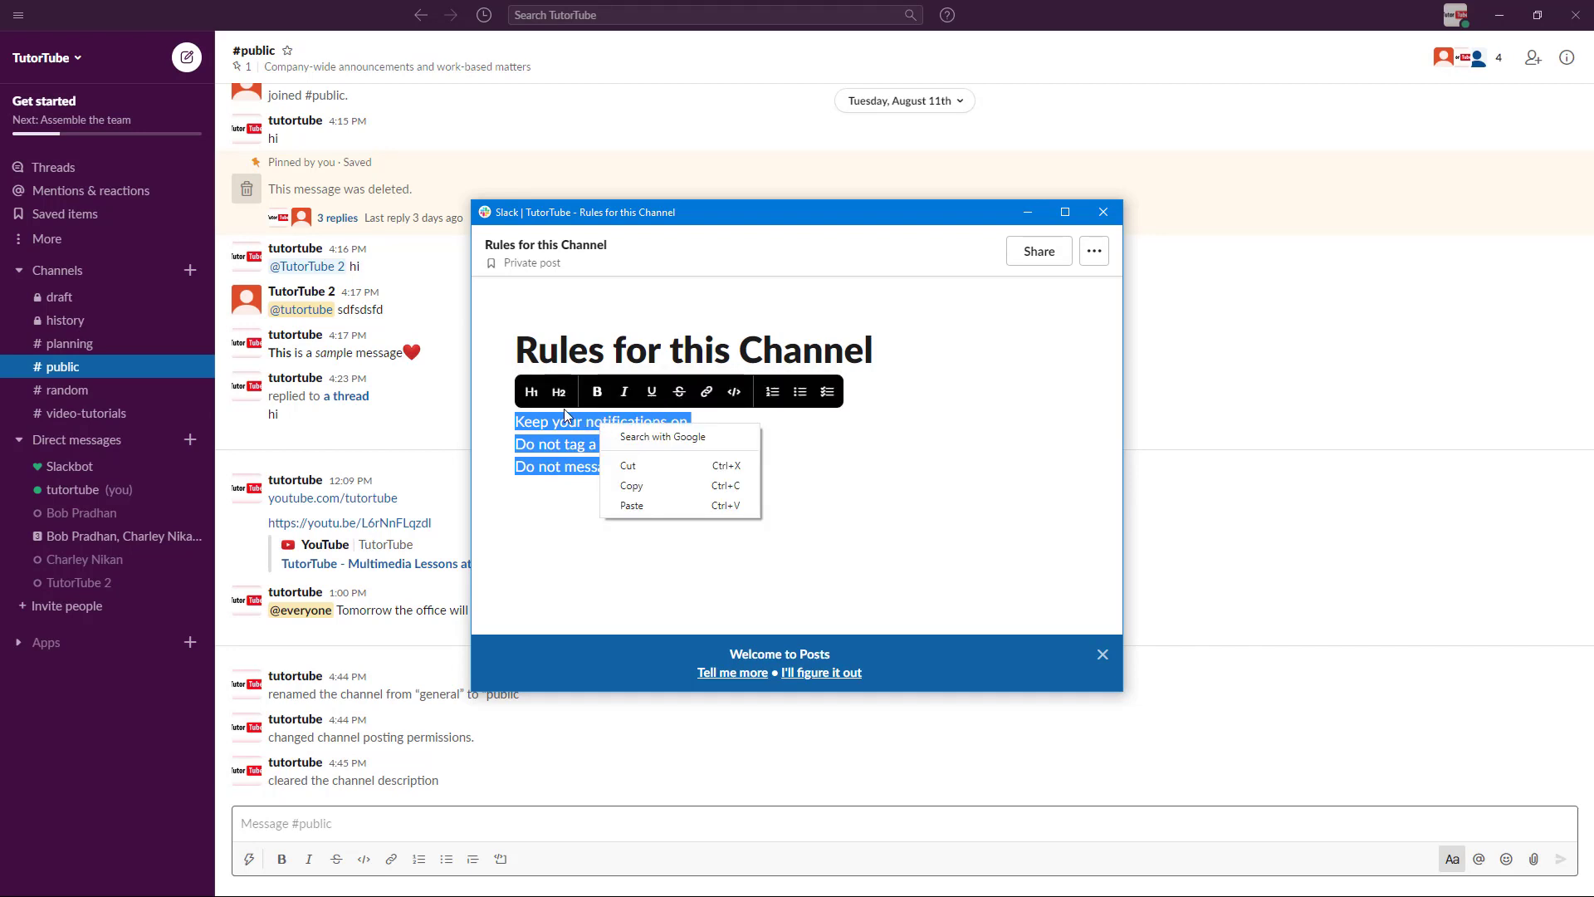
{"action": "left_click", "coordinate": [568, 422]}
{"action": "left_click_drag", "start_coordinate": [705, 467], "coordinate": [499, 430]}
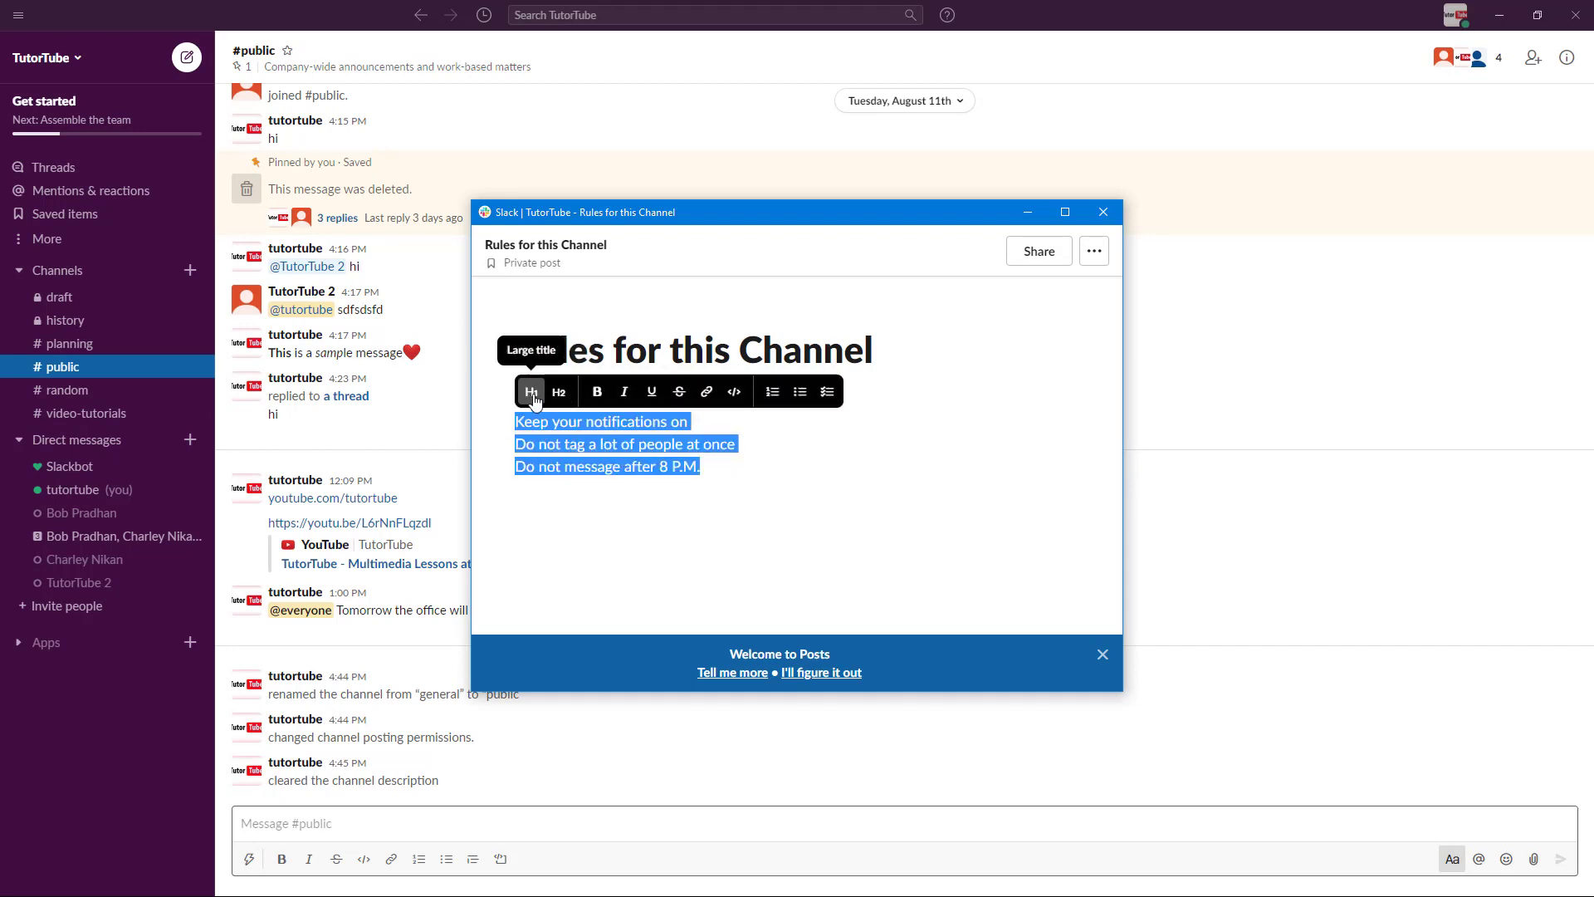
{"action": "left_click", "coordinate": [602, 397]}
{"action": "left_click", "coordinate": [602, 397]}
{"action": "left_click", "coordinate": [624, 395]}
{"action": "left_click", "coordinate": [624, 395]}
{"action": "left_click", "coordinate": [651, 394]}
{"action": "left_click", "coordinate": [652, 394]}
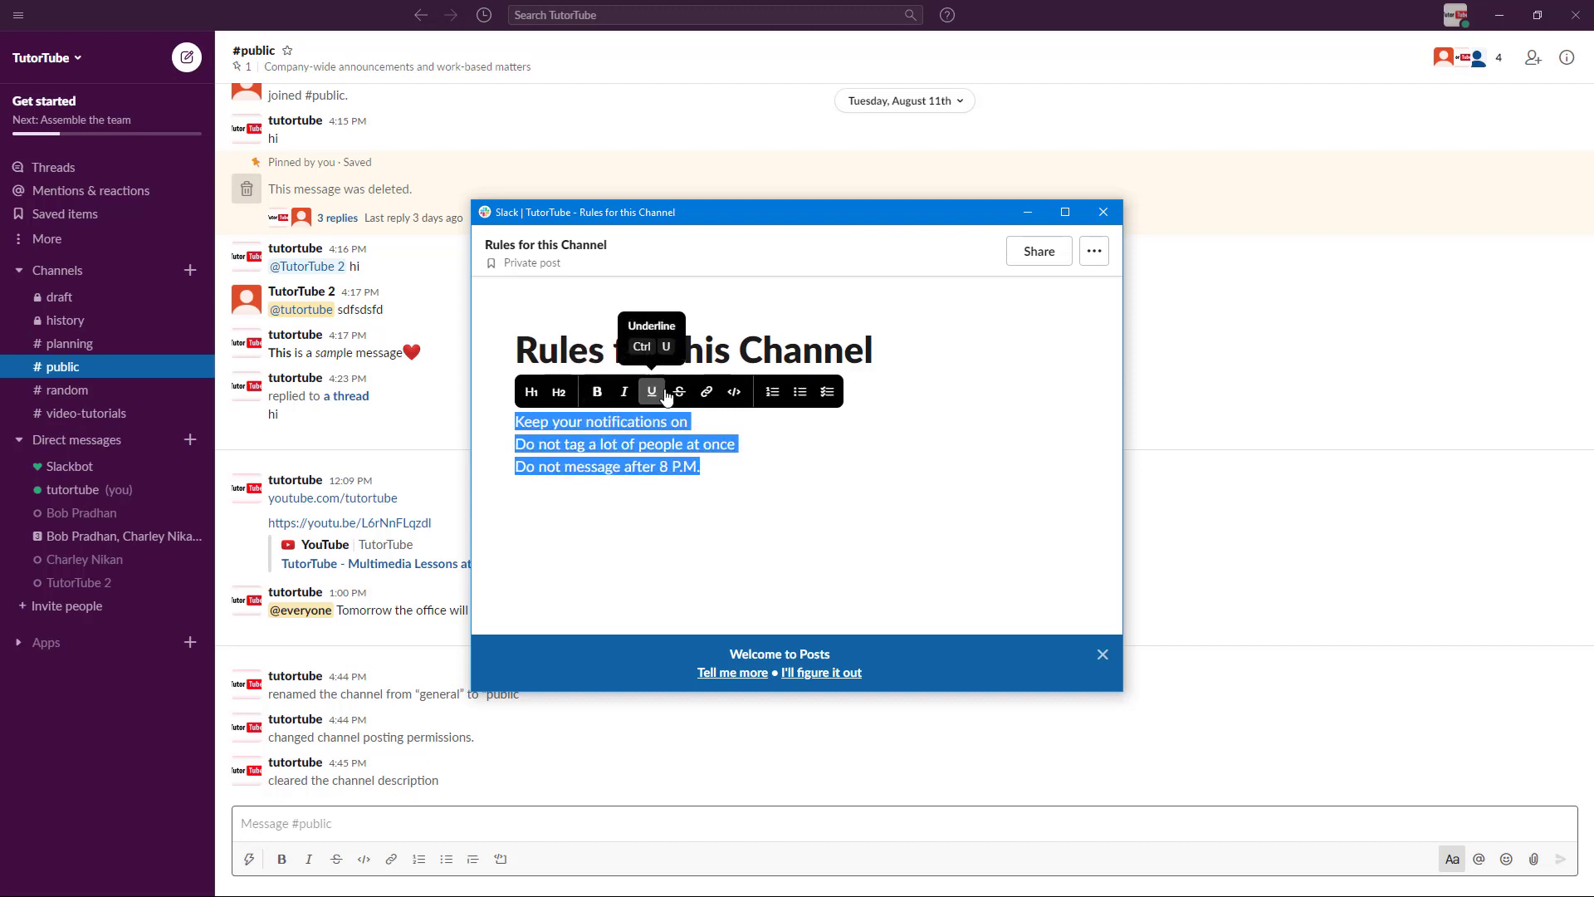
{"action": "left_click", "coordinate": [677, 396]}
{"action": "left_click", "coordinate": [677, 397]}
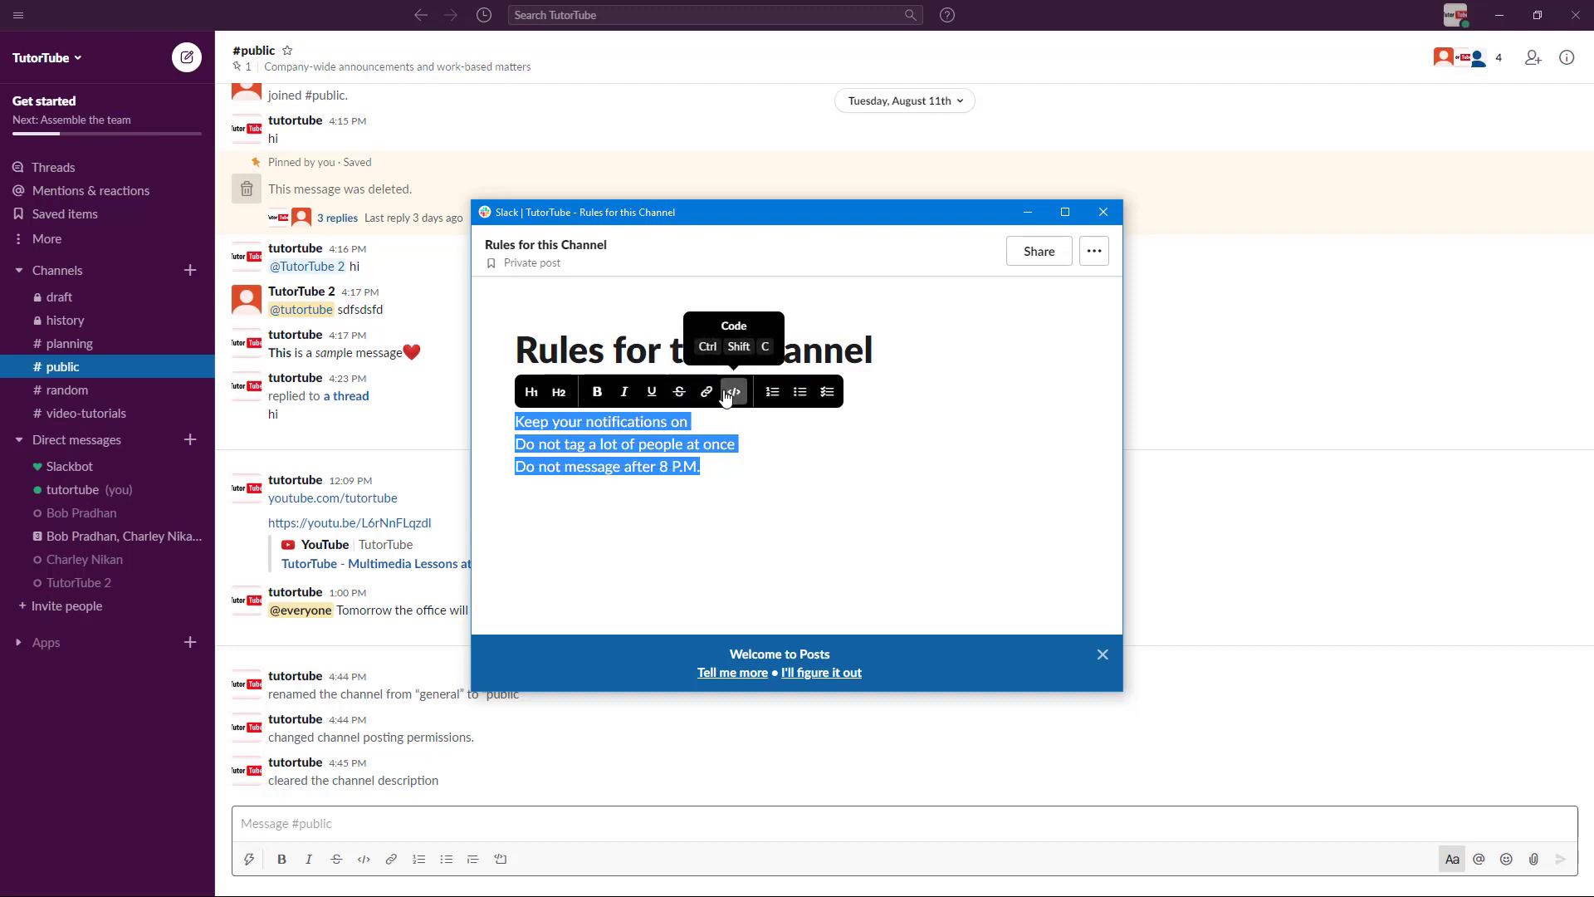
Step: Try numbered and checklist formats, leaving the three rules as a bulleted list
{"action": "left_click", "coordinate": [773, 398]}
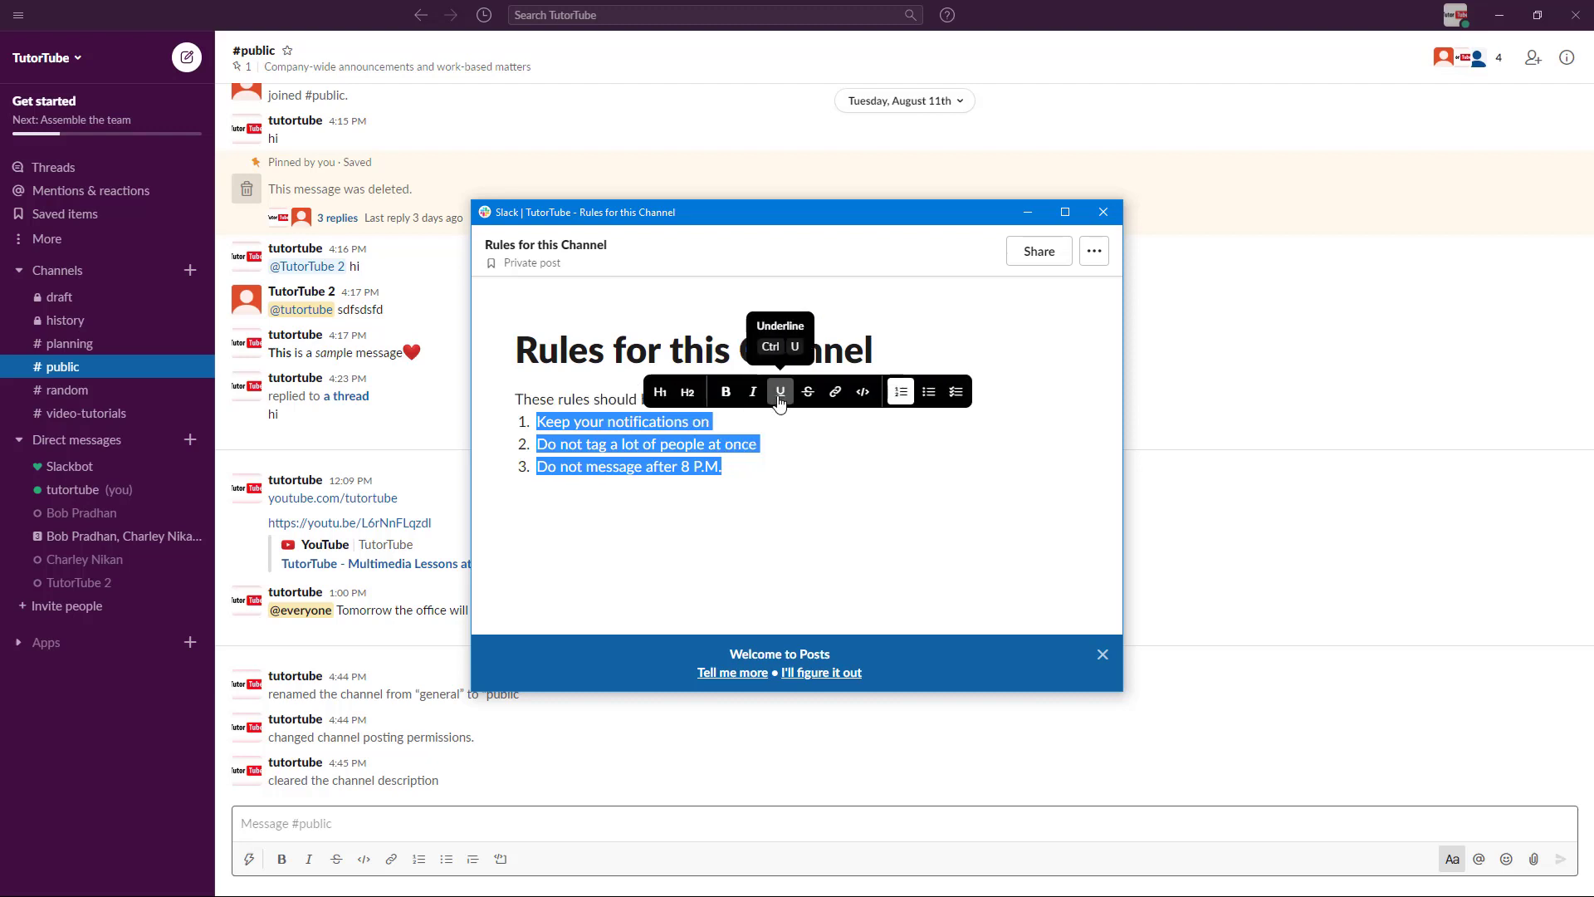
{"action": "left_click", "coordinate": [931, 395]}
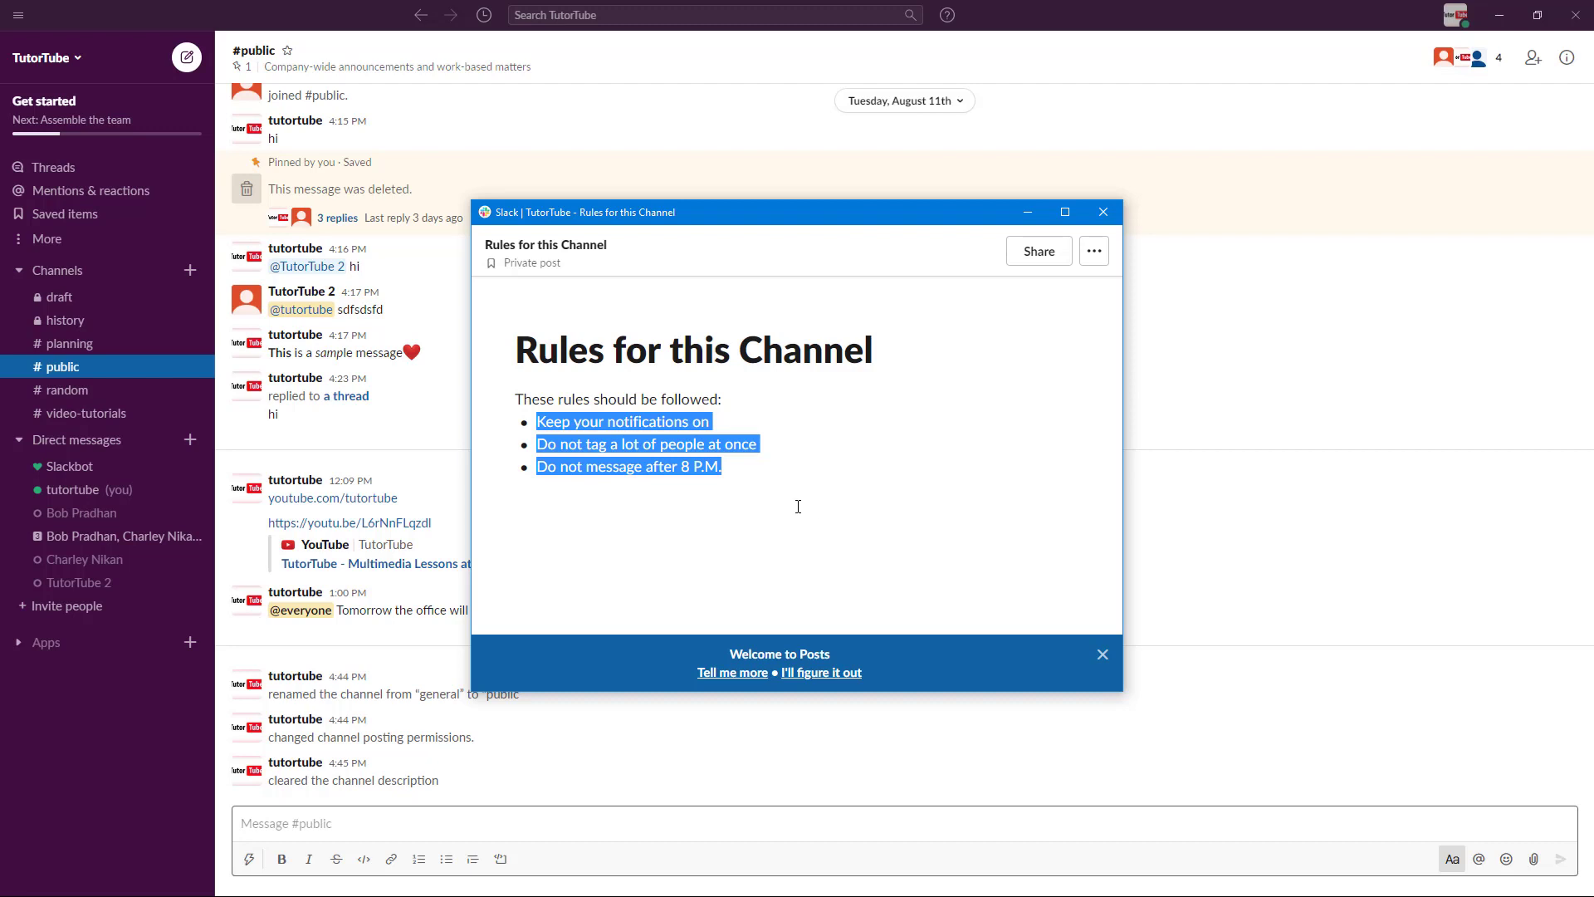
{"action": "left_click", "coordinate": [762, 468]}
{"action": "left_click_drag", "start_coordinate": [724, 466], "coordinate": [535, 421]}
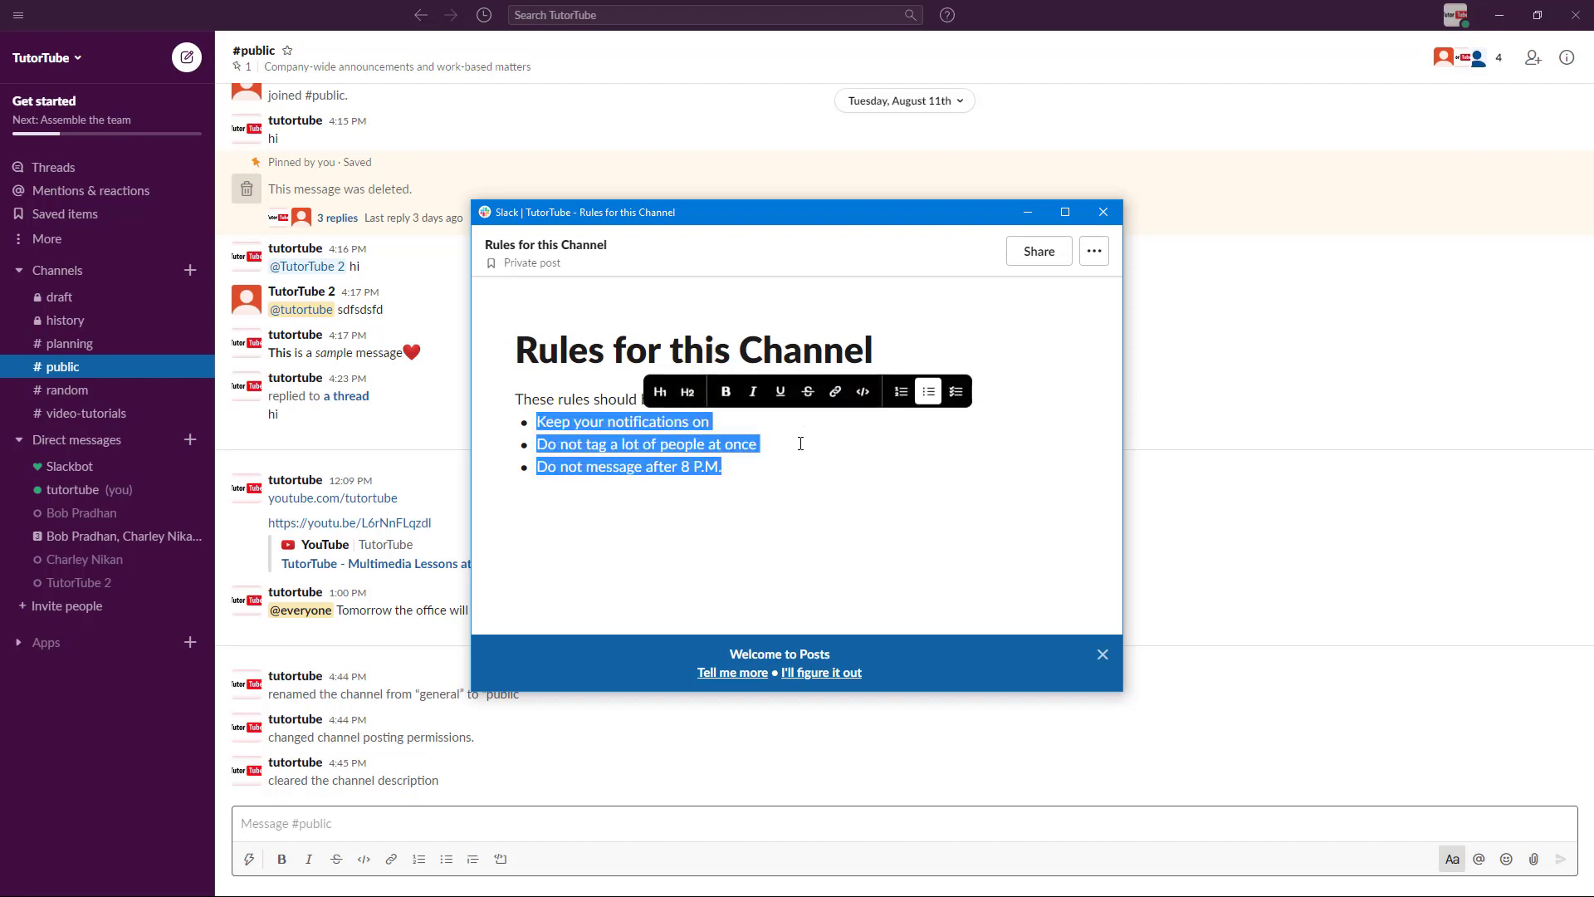
{"action": "left_click", "coordinate": [955, 393]}
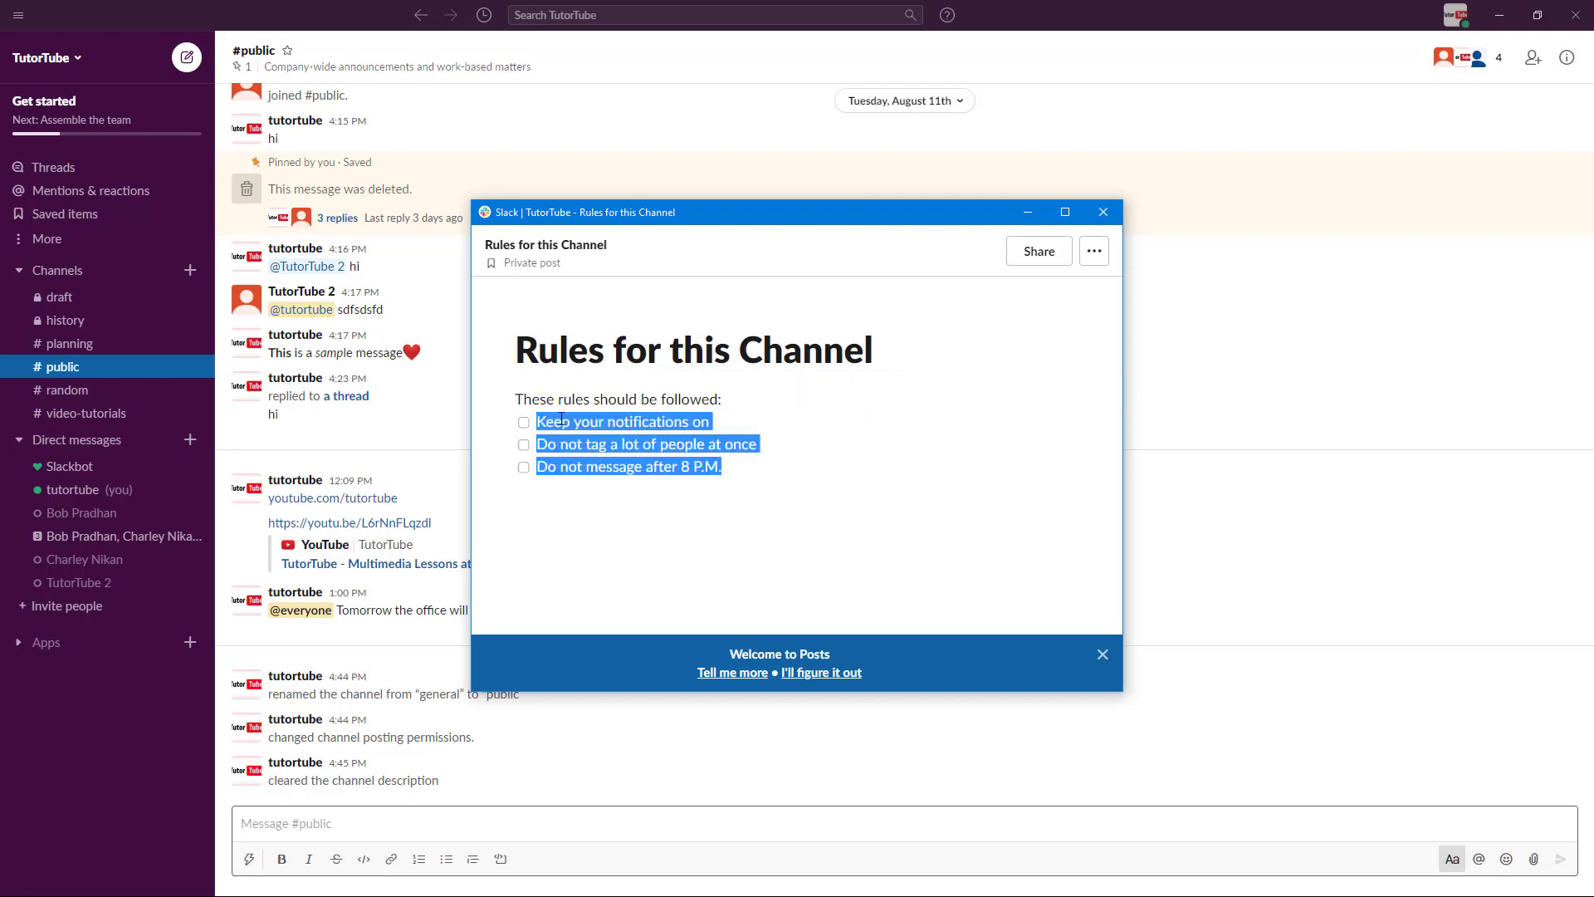
{"action": "left_click_drag", "start_coordinate": [737, 466], "coordinate": [537, 422]}
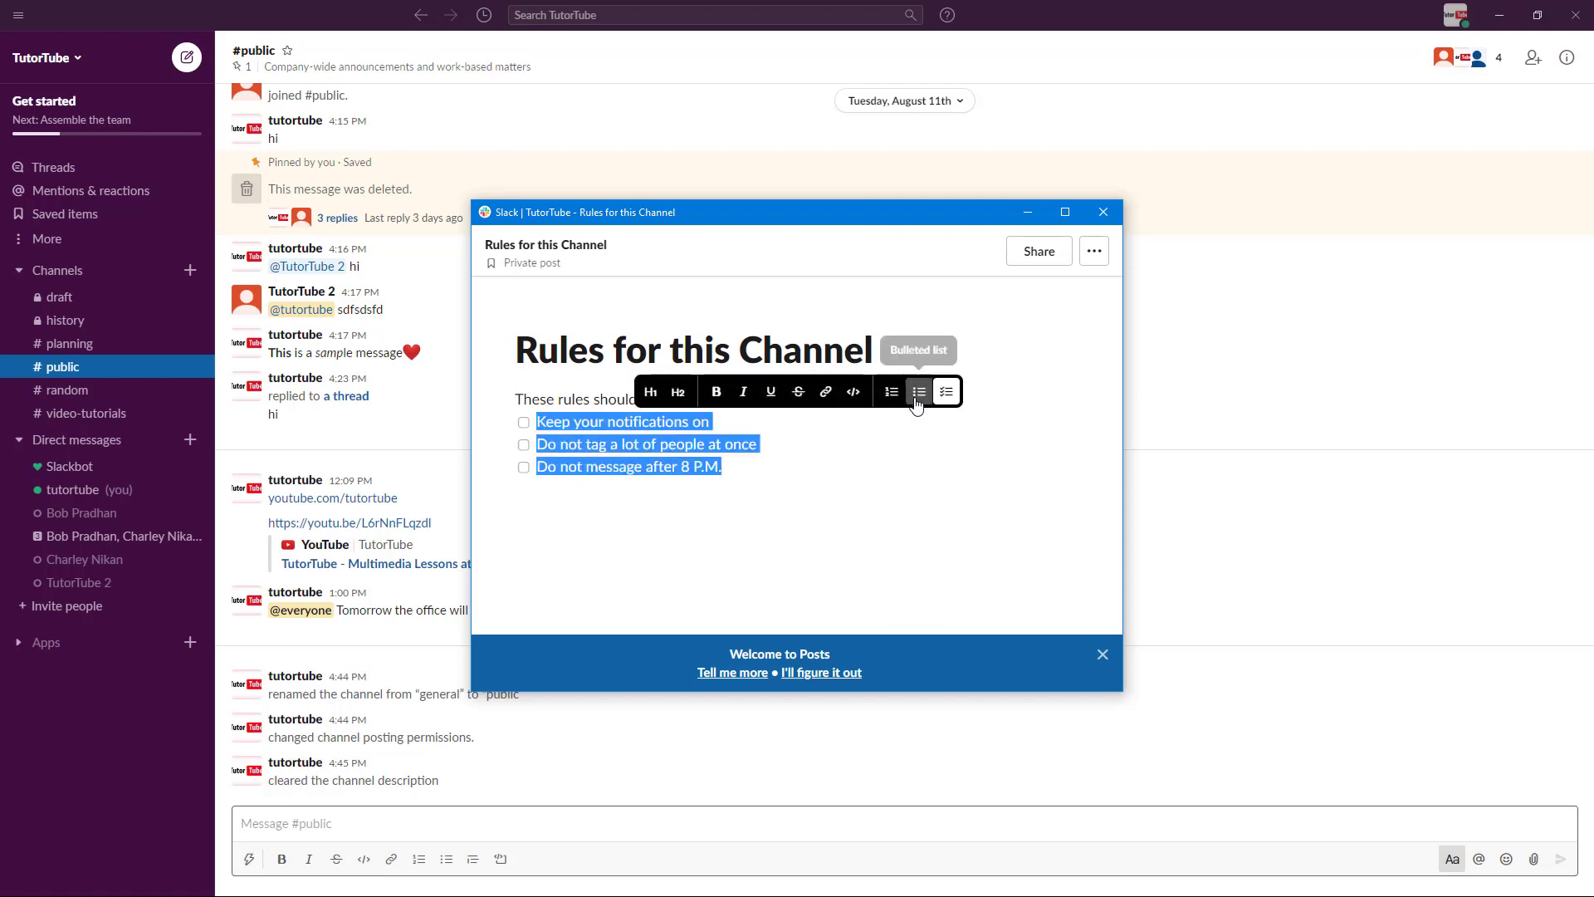
{"action": "left_click", "coordinate": [913, 396]}
{"action": "left_click", "coordinate": [779, 466]}
Step: Add the line 'Make sure that you do these:' and a 'task 1' / 'Task 2' checklist
{"action": "key", "text": "Return"}
{"action": "type", "text": "Make sure that you do these:"}
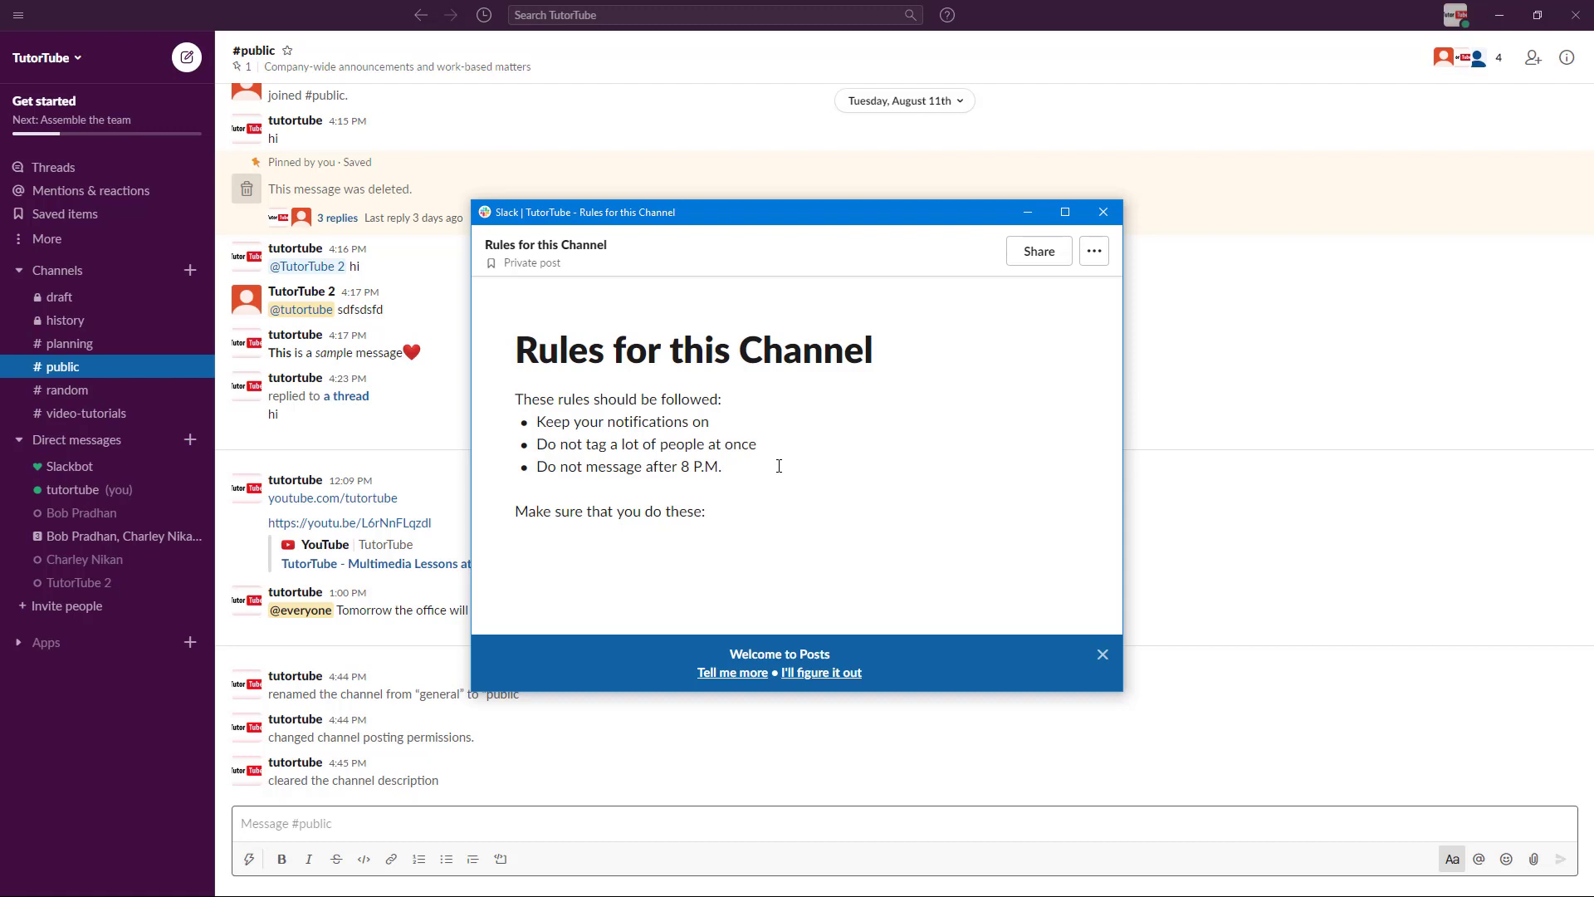
{"action": "type", "text": "s"}
{"action": "type", "text": "ask"}
{"action": "type", "text": " 1"}
{"action": "key", "text": "Return"}
{"action": "type", "text": "Task 2"}
{"action": "left_click_drag", "start_coordinate": [564, 556], "coordinate": [490, 511]}
{"action": "left_click", "coordinate": [583, 559]}
{"action": "left_click_drag", "start_coordinate": [583, 559], "coordinate": [491, 538]}
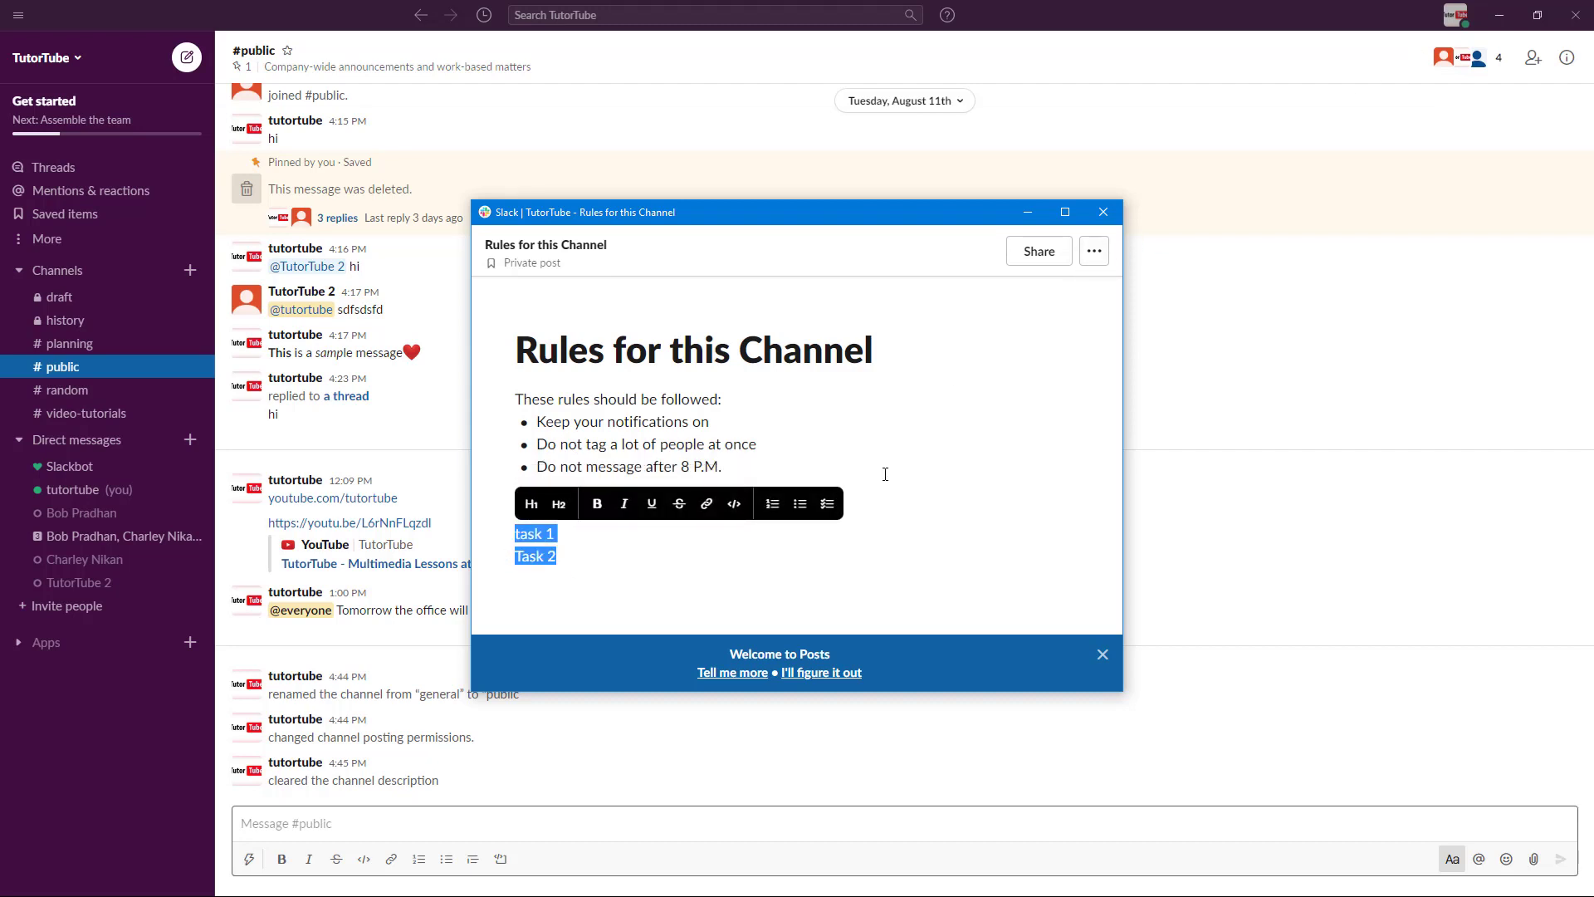
{"action": "left_click", "coordinate": [829, 504]}
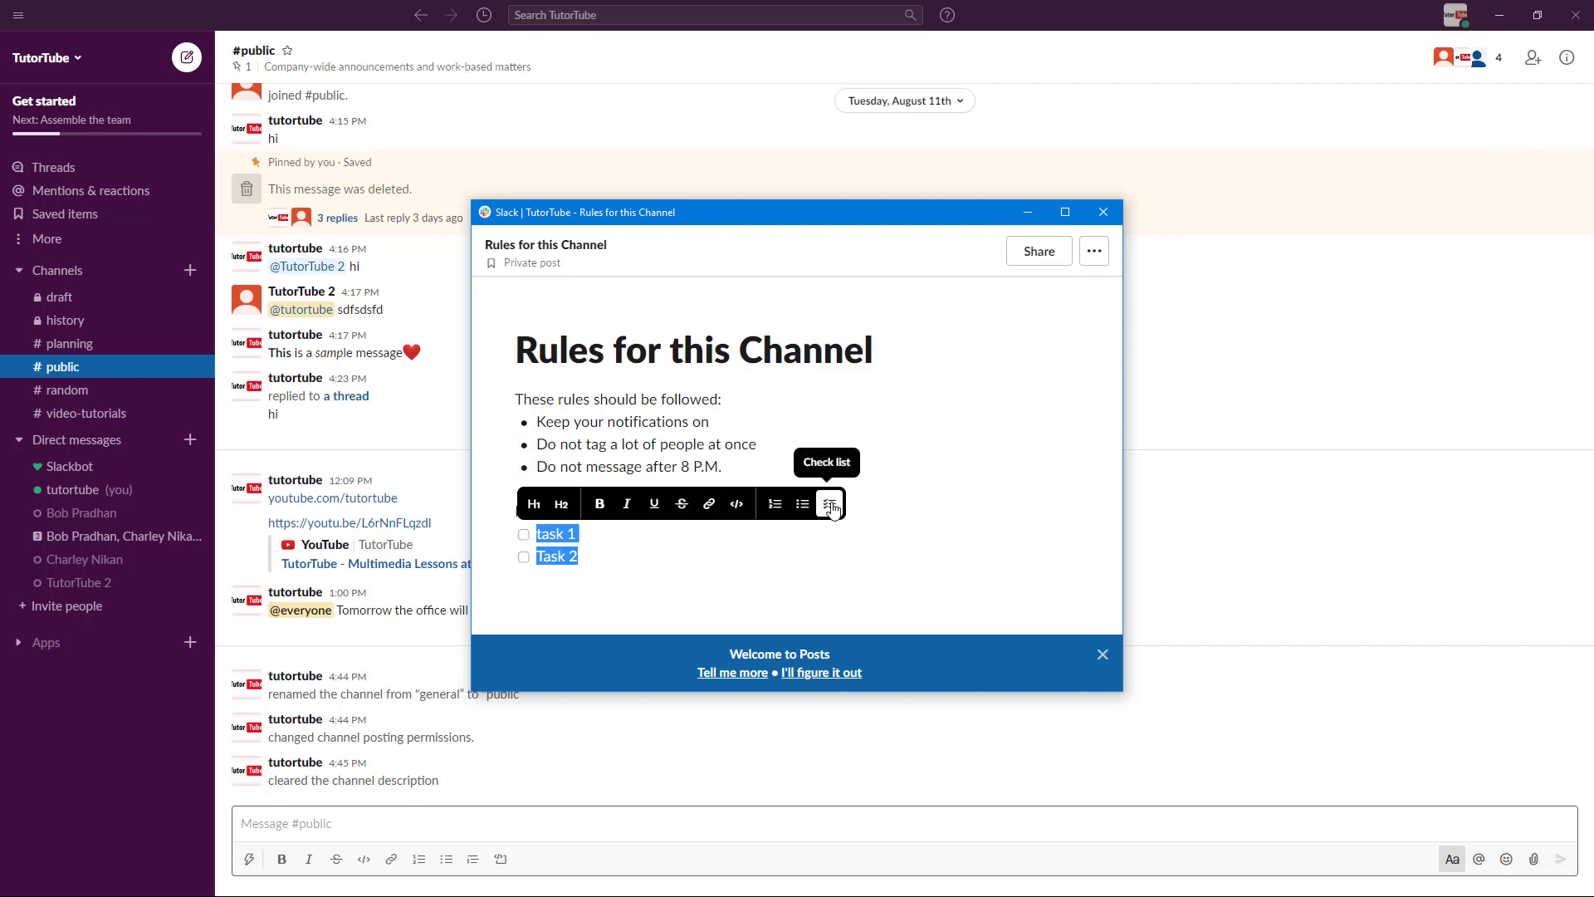
{"action": "left_click", "coordinate": [523, 546]}
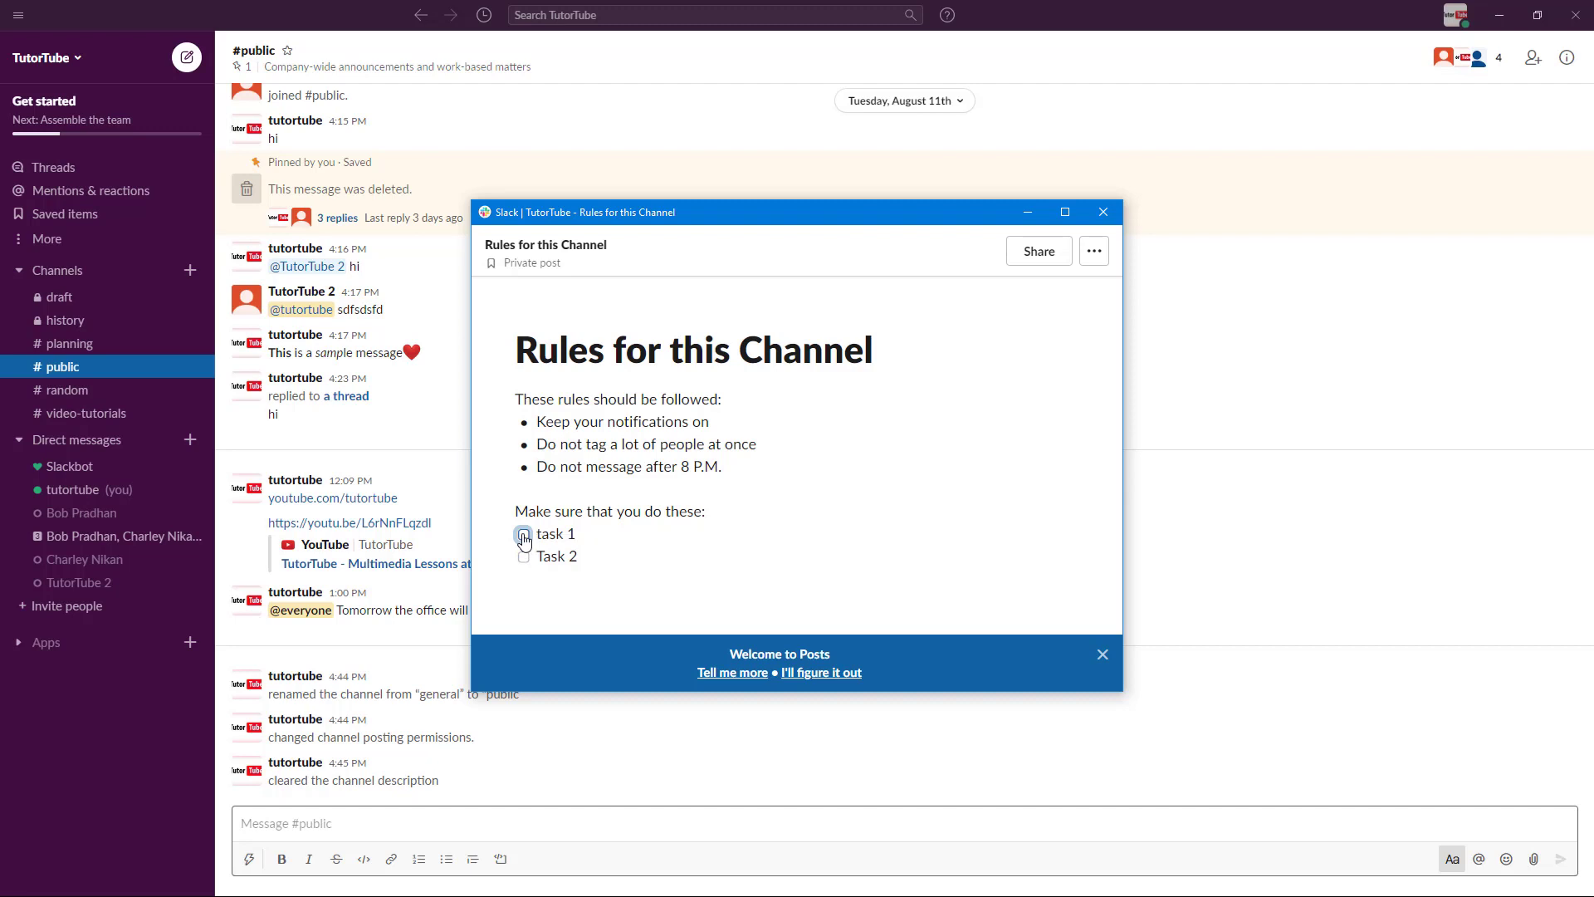
Step: Bold 'These rules should be followed:' and make 'Make sure that you do these:' an H2 heading
{"action": "left_click", "coordinate": [693, 508]}
{"action": "left_click_drag", "start_coordinate": [717, 403], "coordinate": [500, 407]}
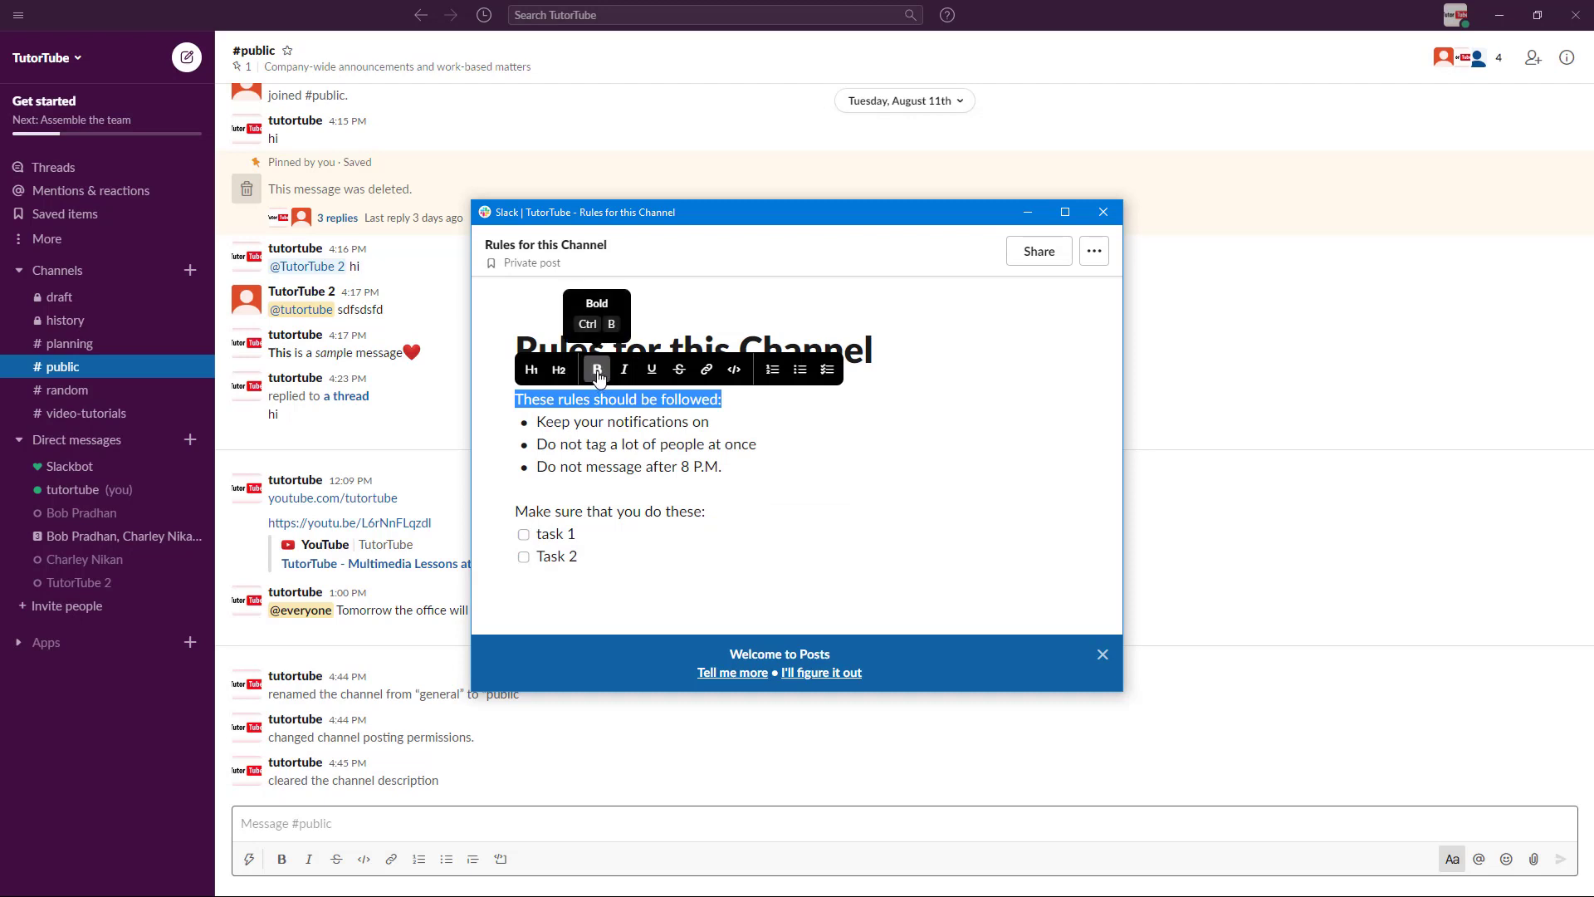
{"action": "left_click", "coordinate": [596, 371]}
{"action": "left_click", "coordinate": [738, 557]}
{"action": "left_click_drag", "start_coordinate": [723, 517], "coordinate": [523, 498]}
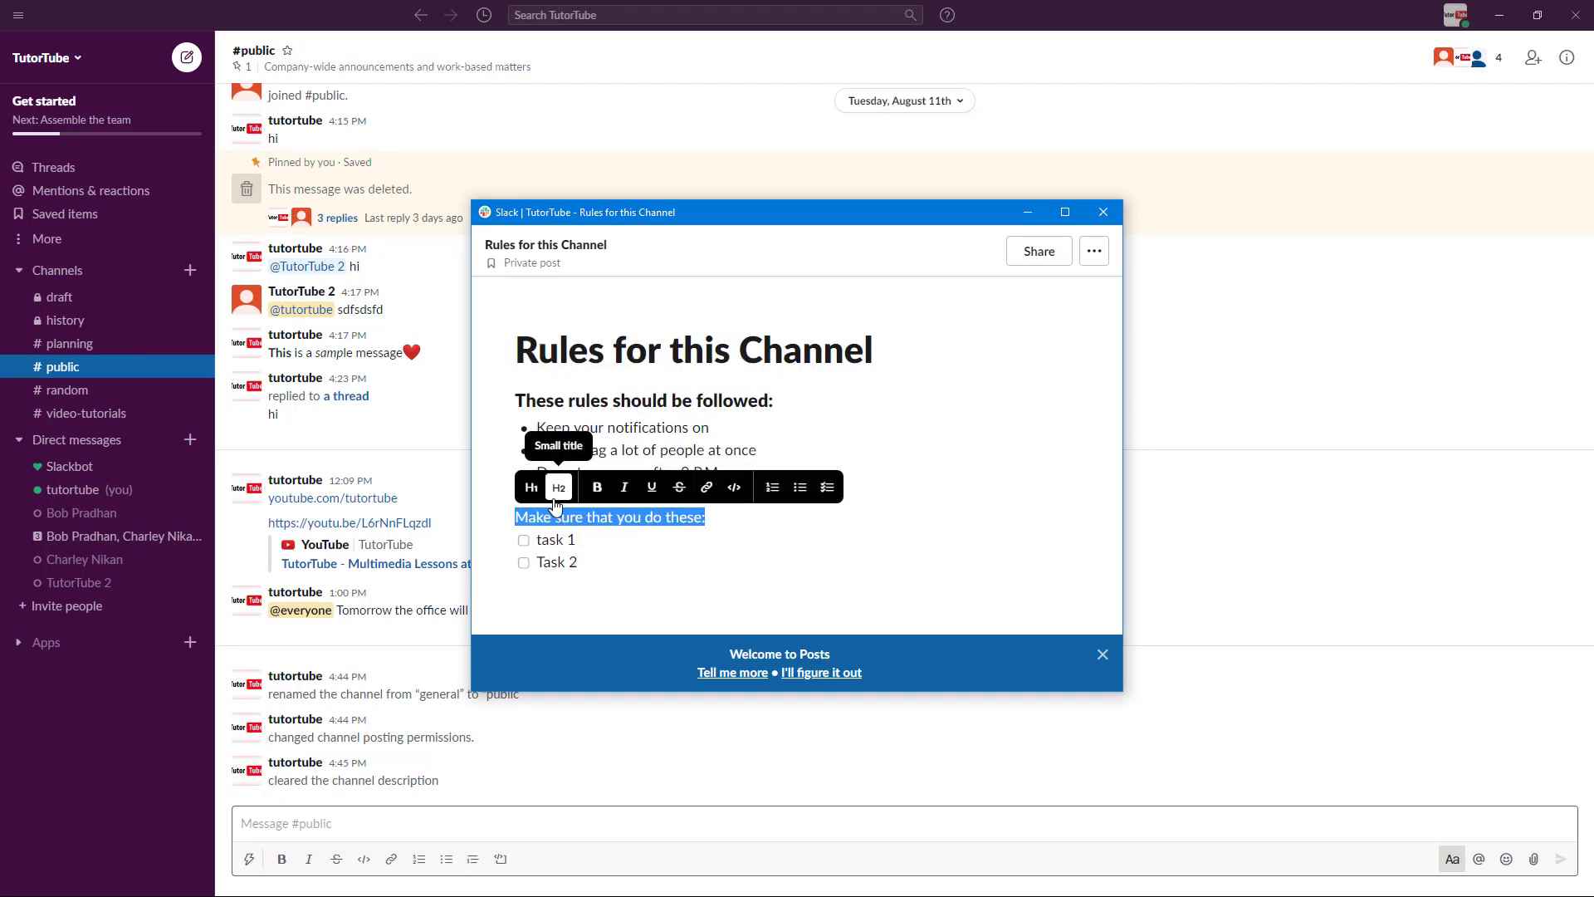
{"action": "left_click", "coordinate": [558, 488]}
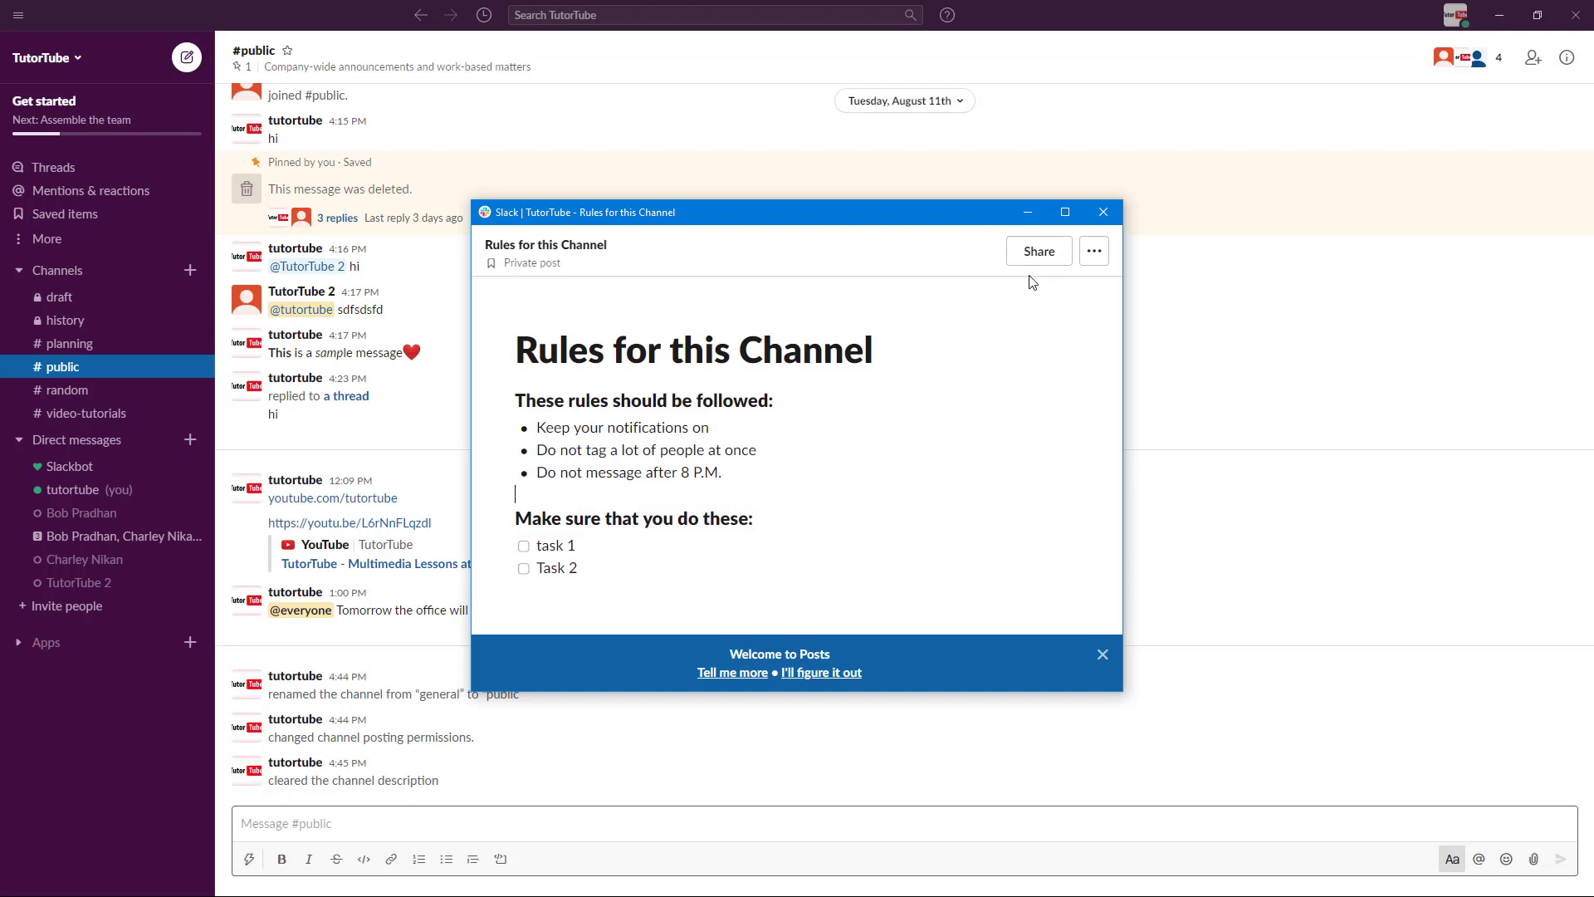
Step: Share the post in # public with 'Let others edit this post' ticked and the comment 'See this'
{"action": "left_click", "coordinate": [1052, 254]}
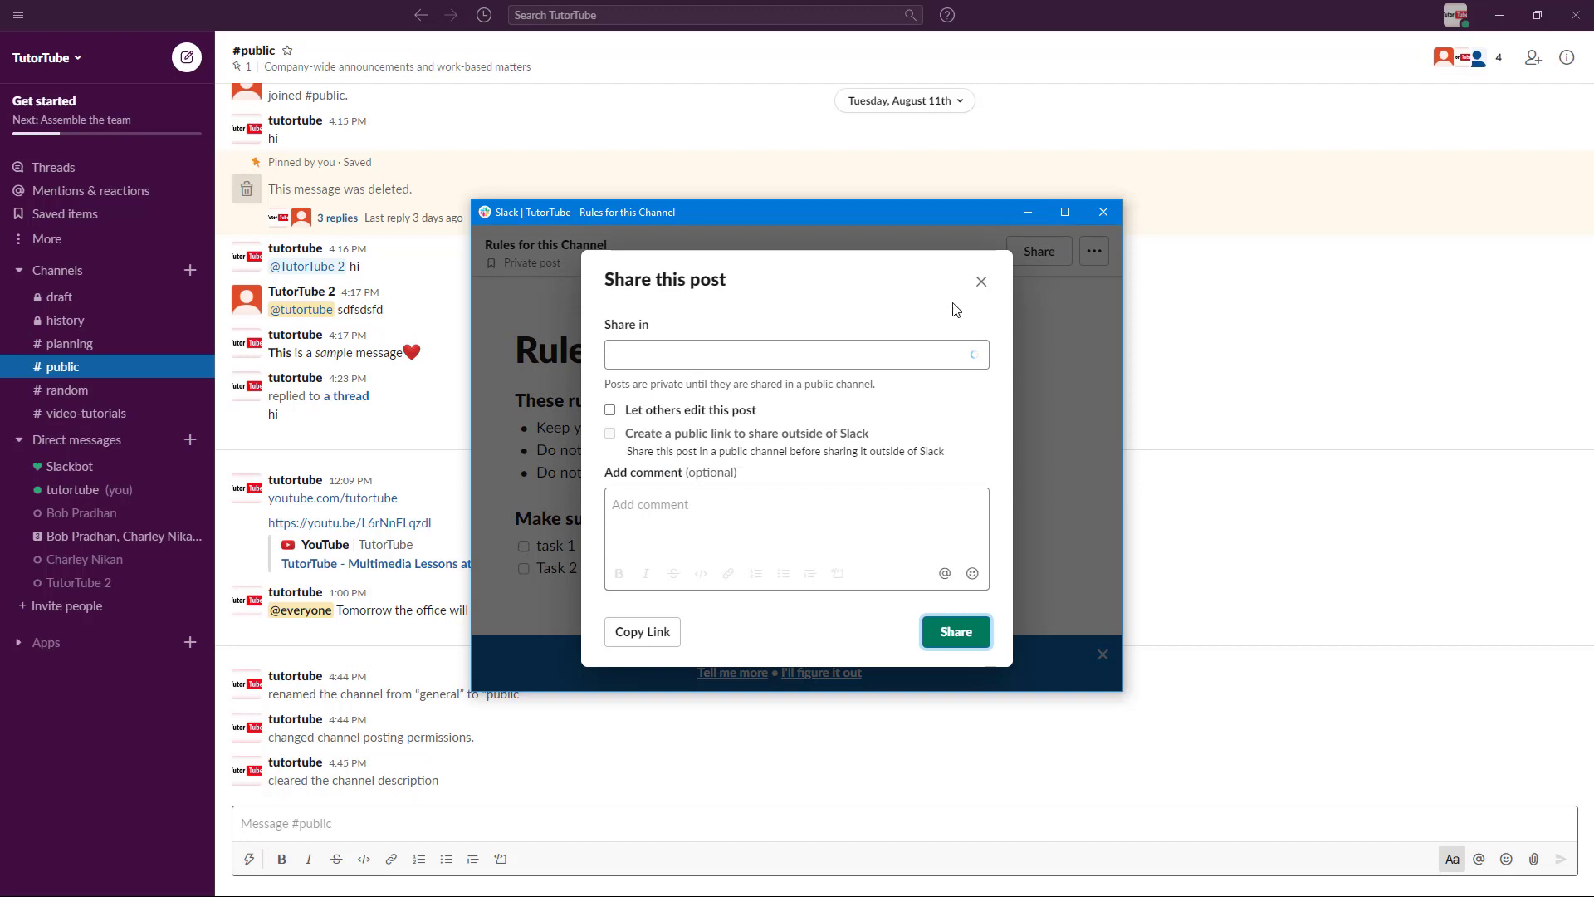
{"action": "left_click", "coordinate": [975, 359]}
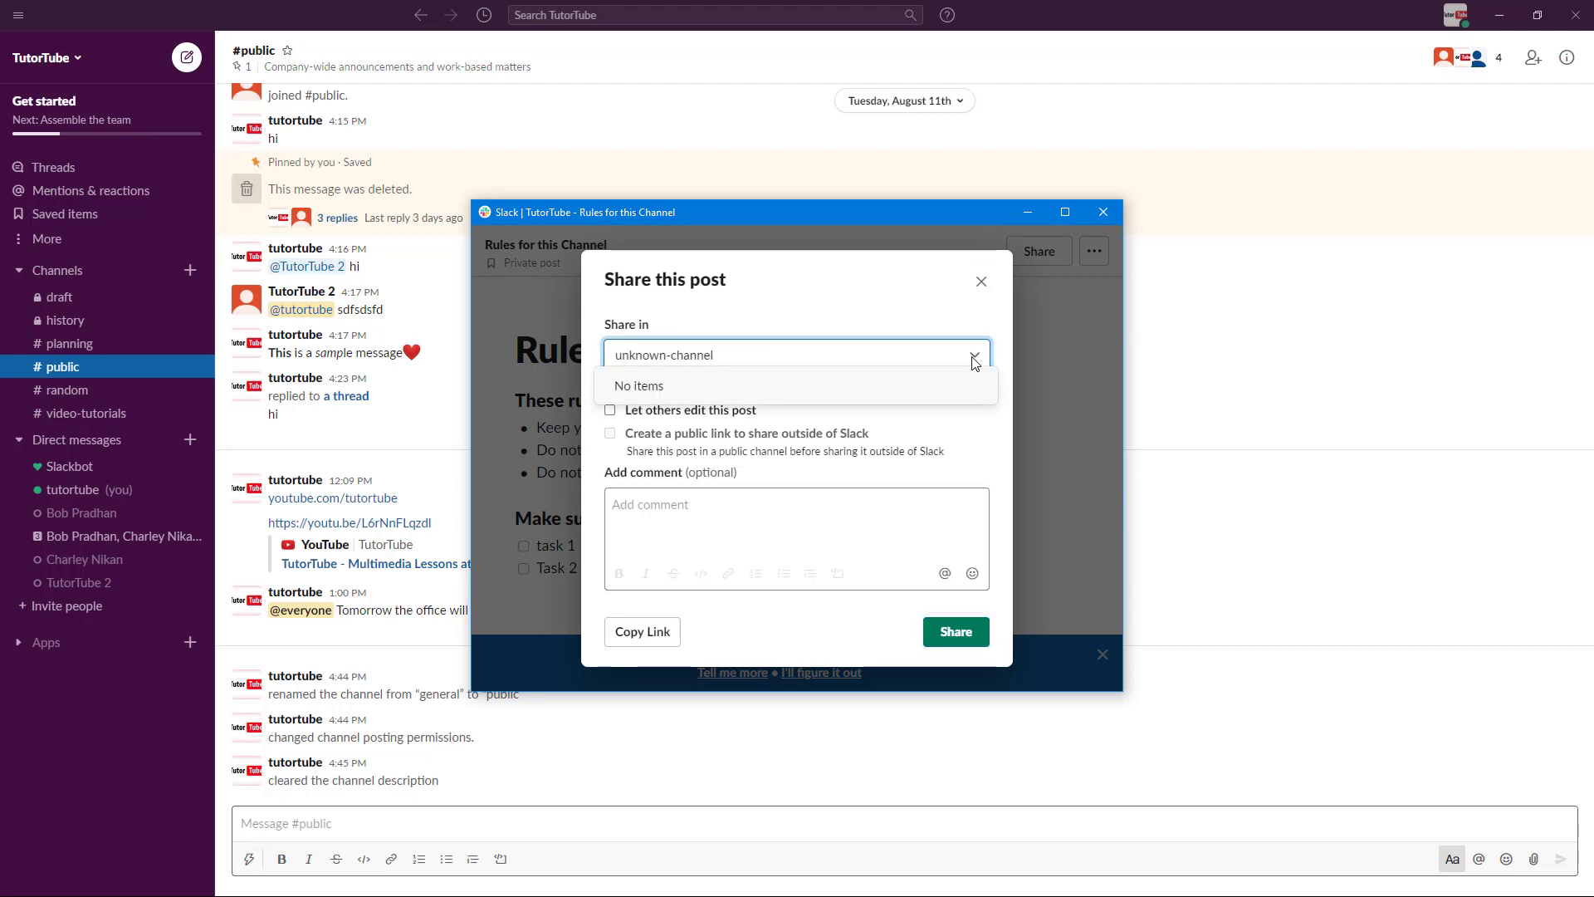
{"action": "left_click", "coordinate": [971, 361]}
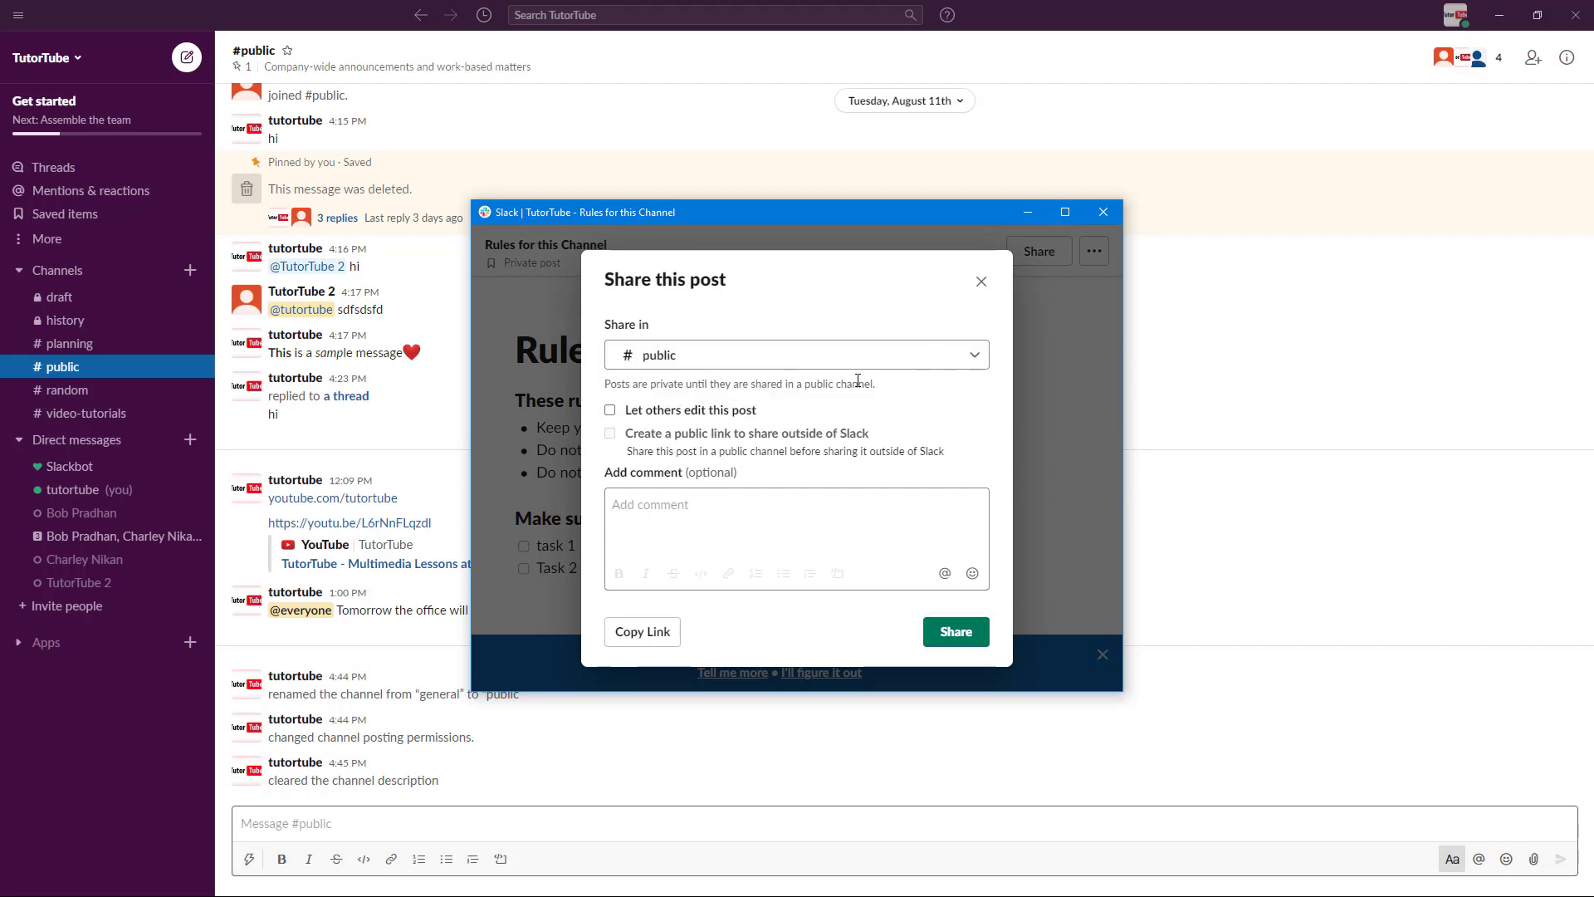
{"action": "left_click", "coordinate": [662, 413]}
{"action": "left_click", "coordinate": [667, 504]}
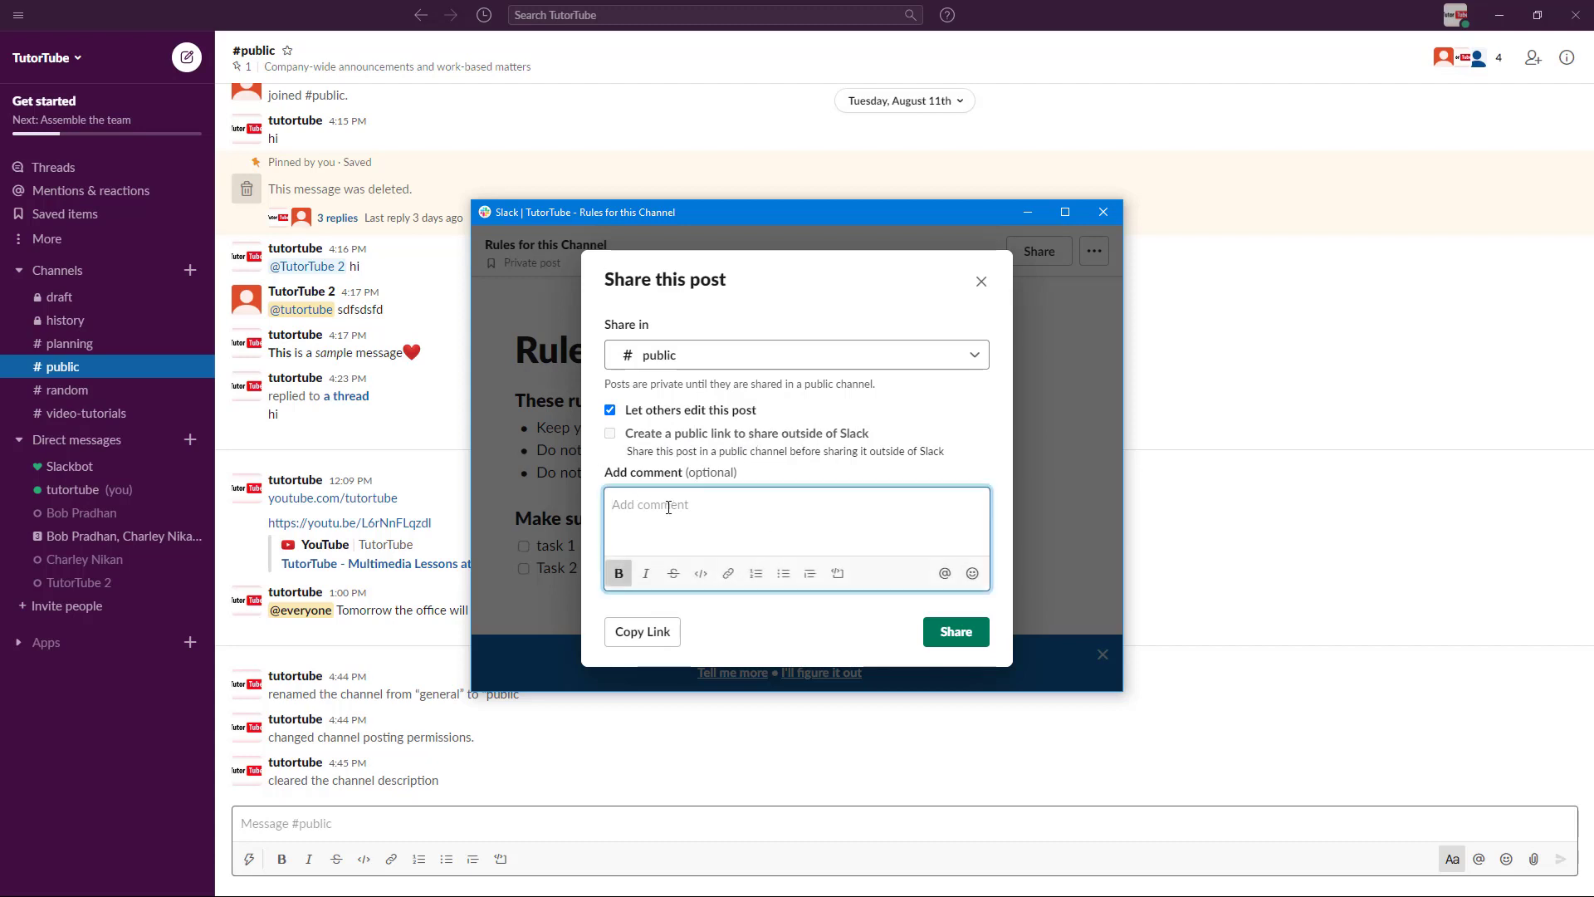
{"action": "type", "text": "See this"}
{"action": "left_click", "coordinate": [963, 650]}
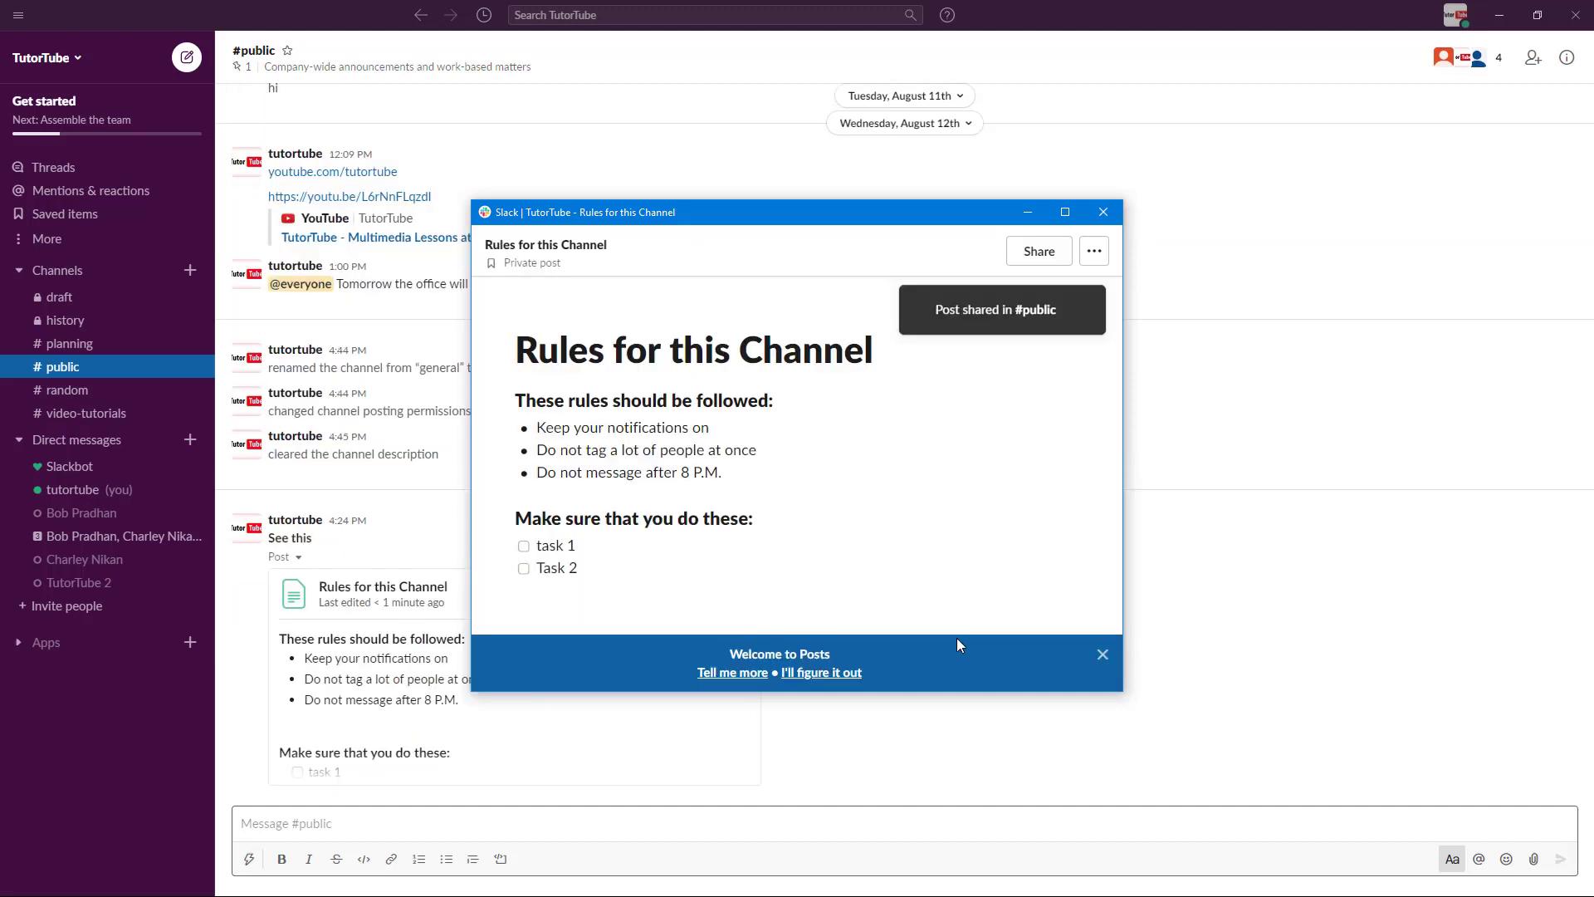
Step: Close the post, view its details under #public's Files, then go to the File browser
{"action": "left_click", "coordinate": [1104, 212]}
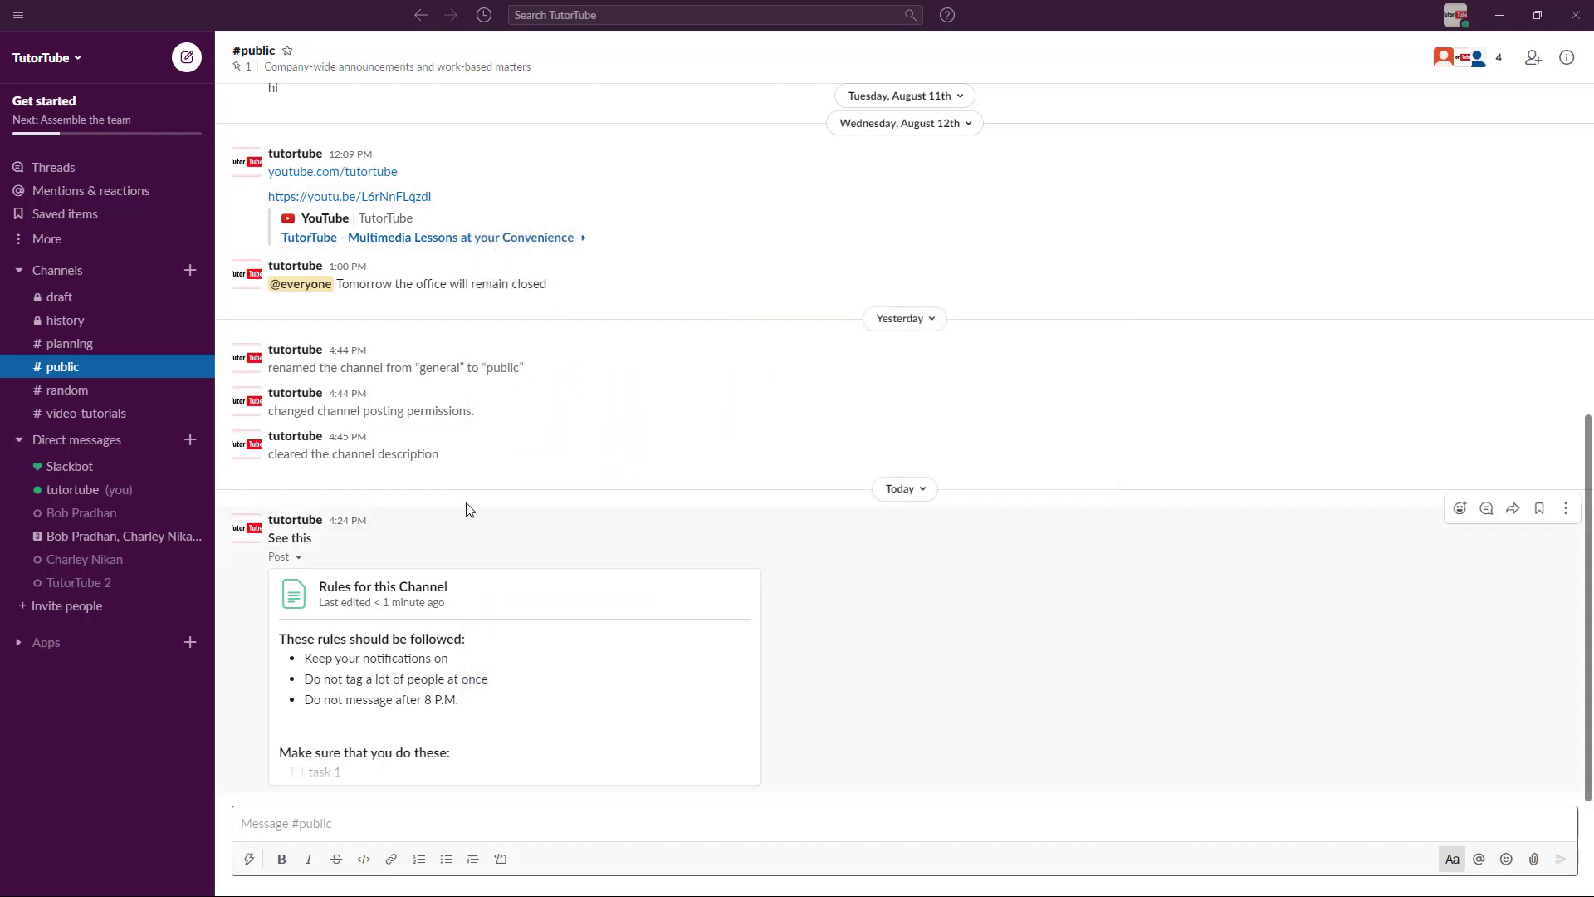
{"action": "left_click", "coordinate": [1571, 57]}
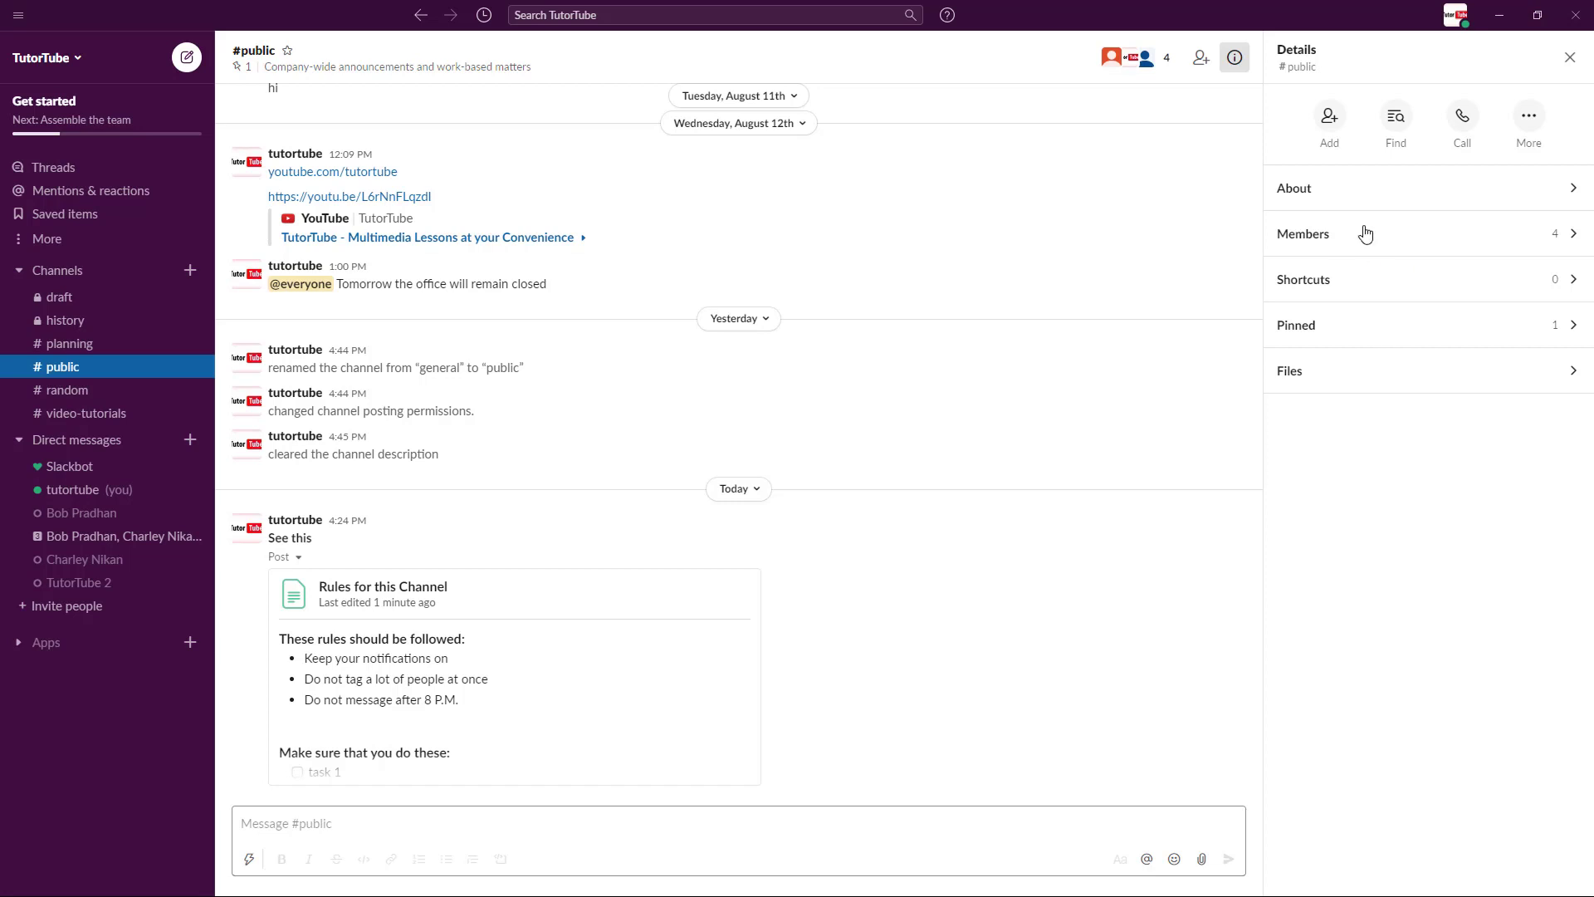
{"action": "left_click", "coordinate": [1316, 381]}
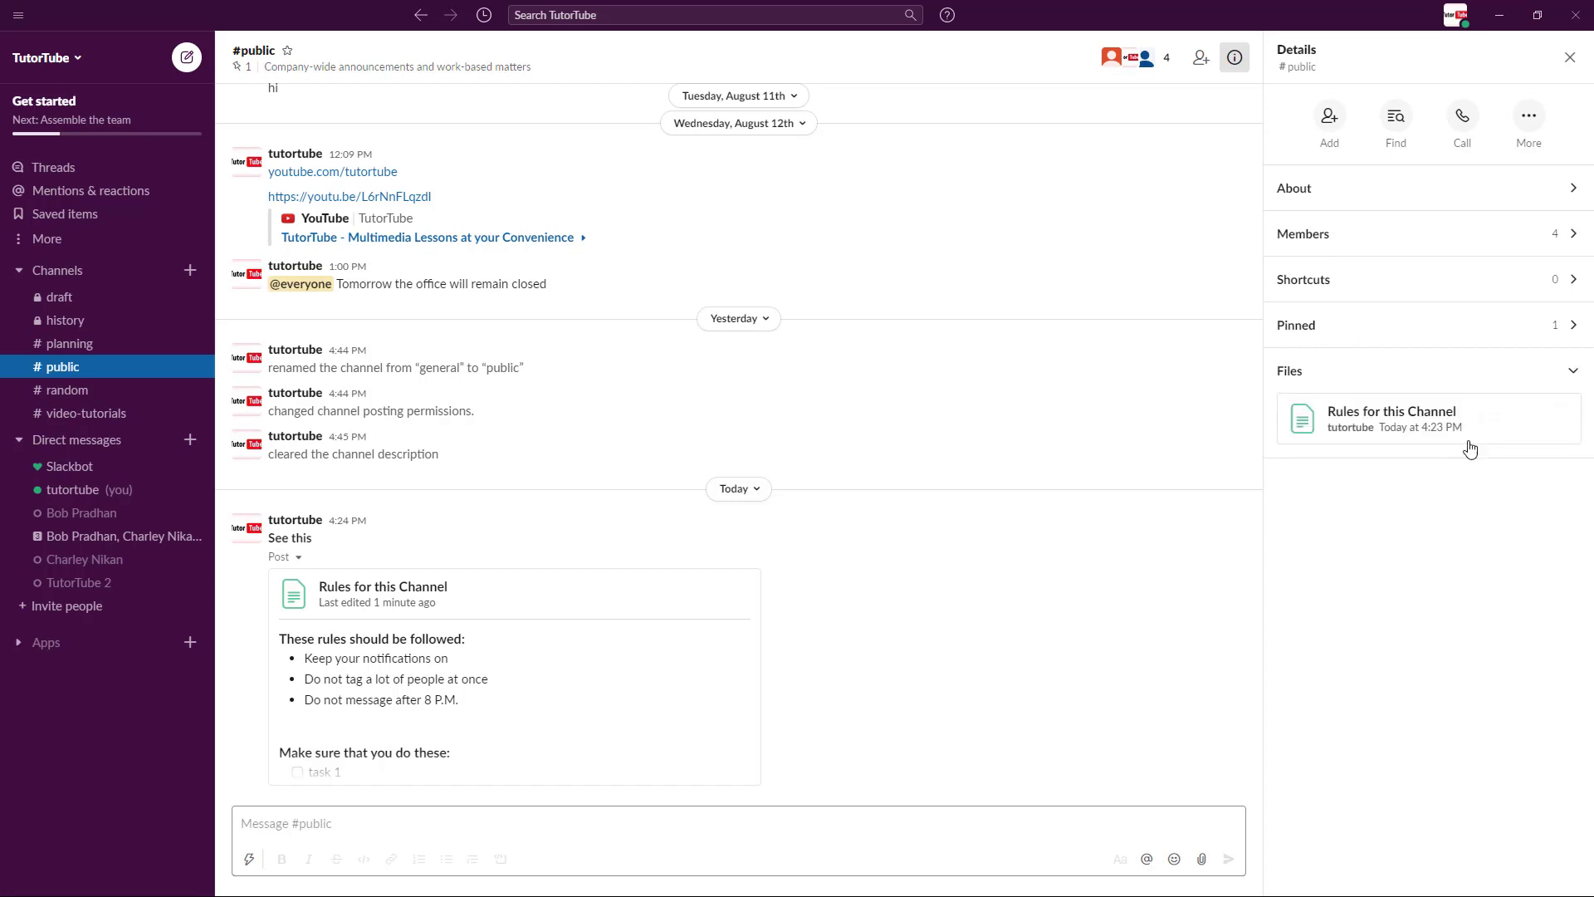
{"action": "left_click", "coordinate": [1371, 420]}
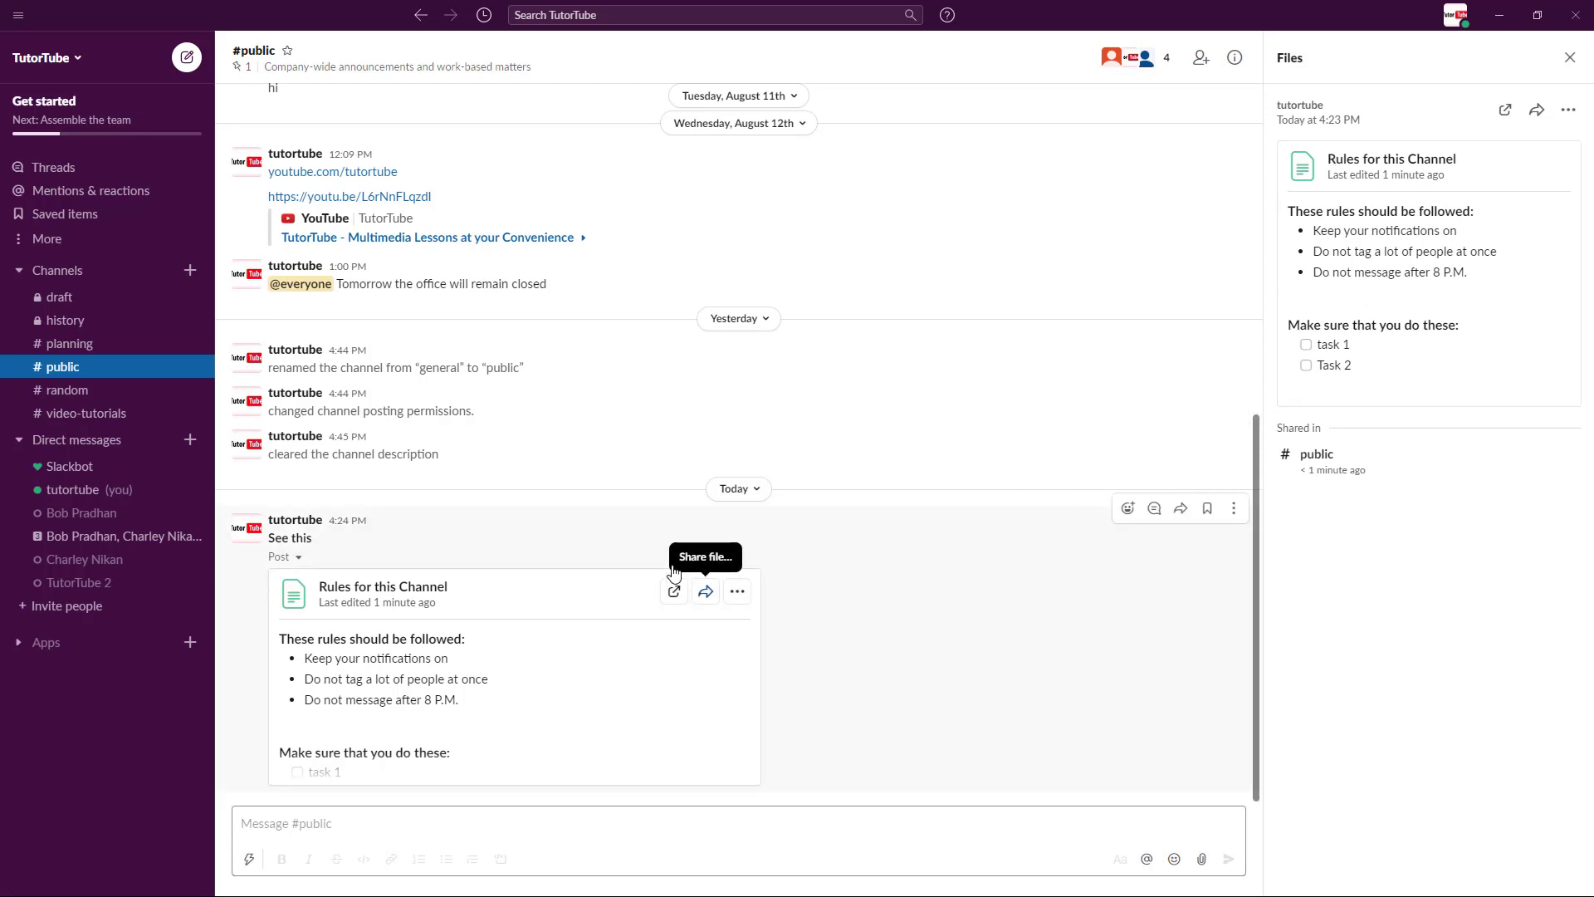
{"action": "left_click", "coordinate": [42, 241]}
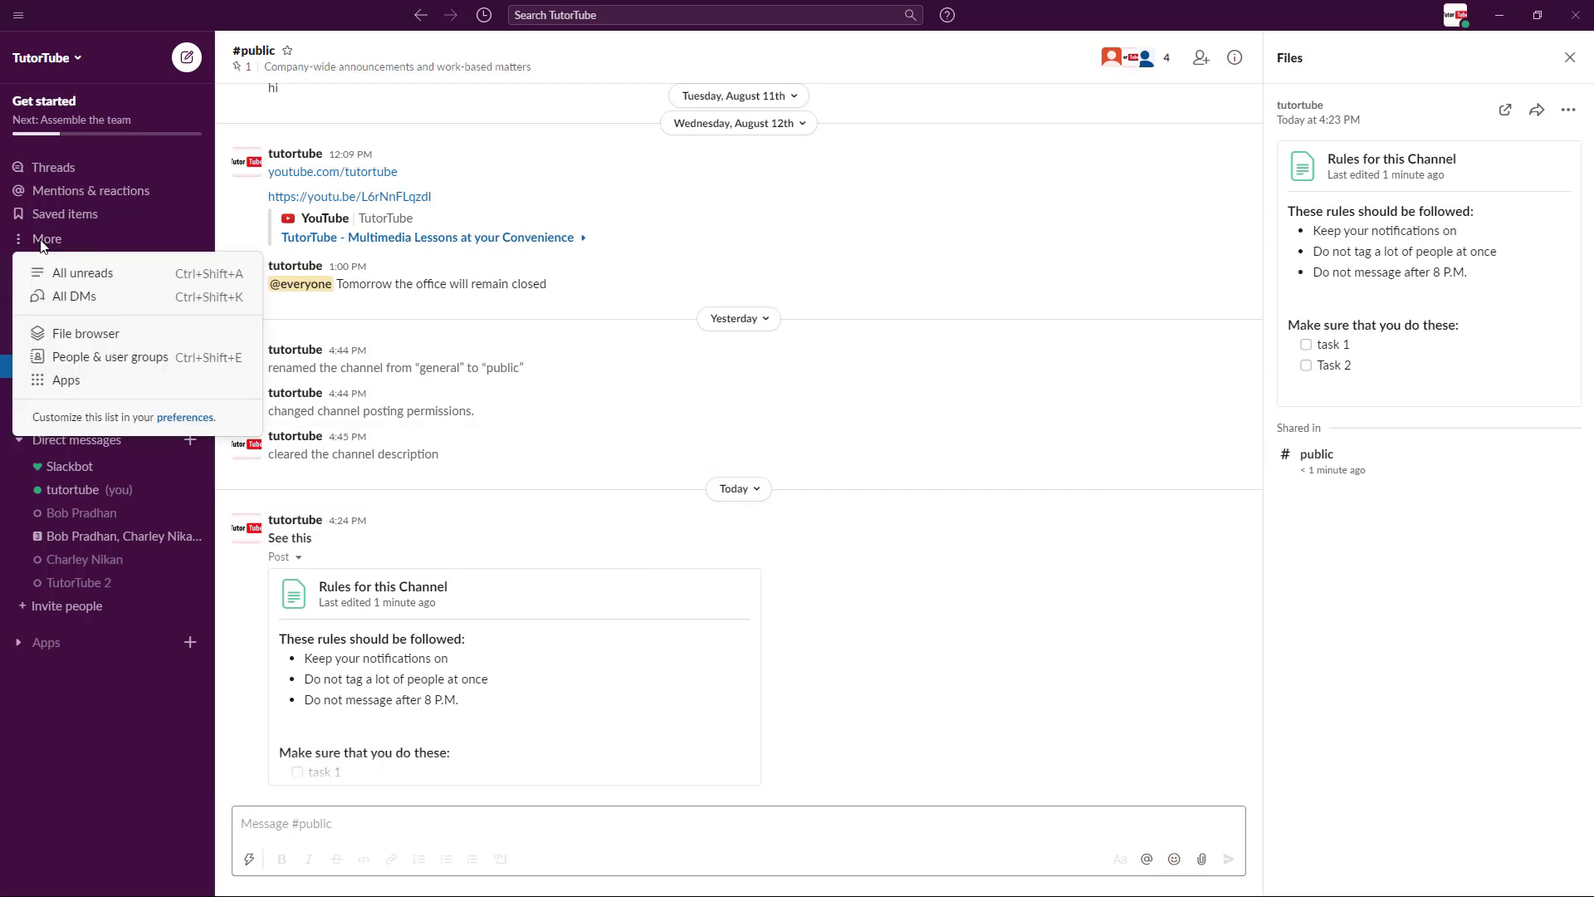
{"action": "left_click", "coordinate": [78, 338]}
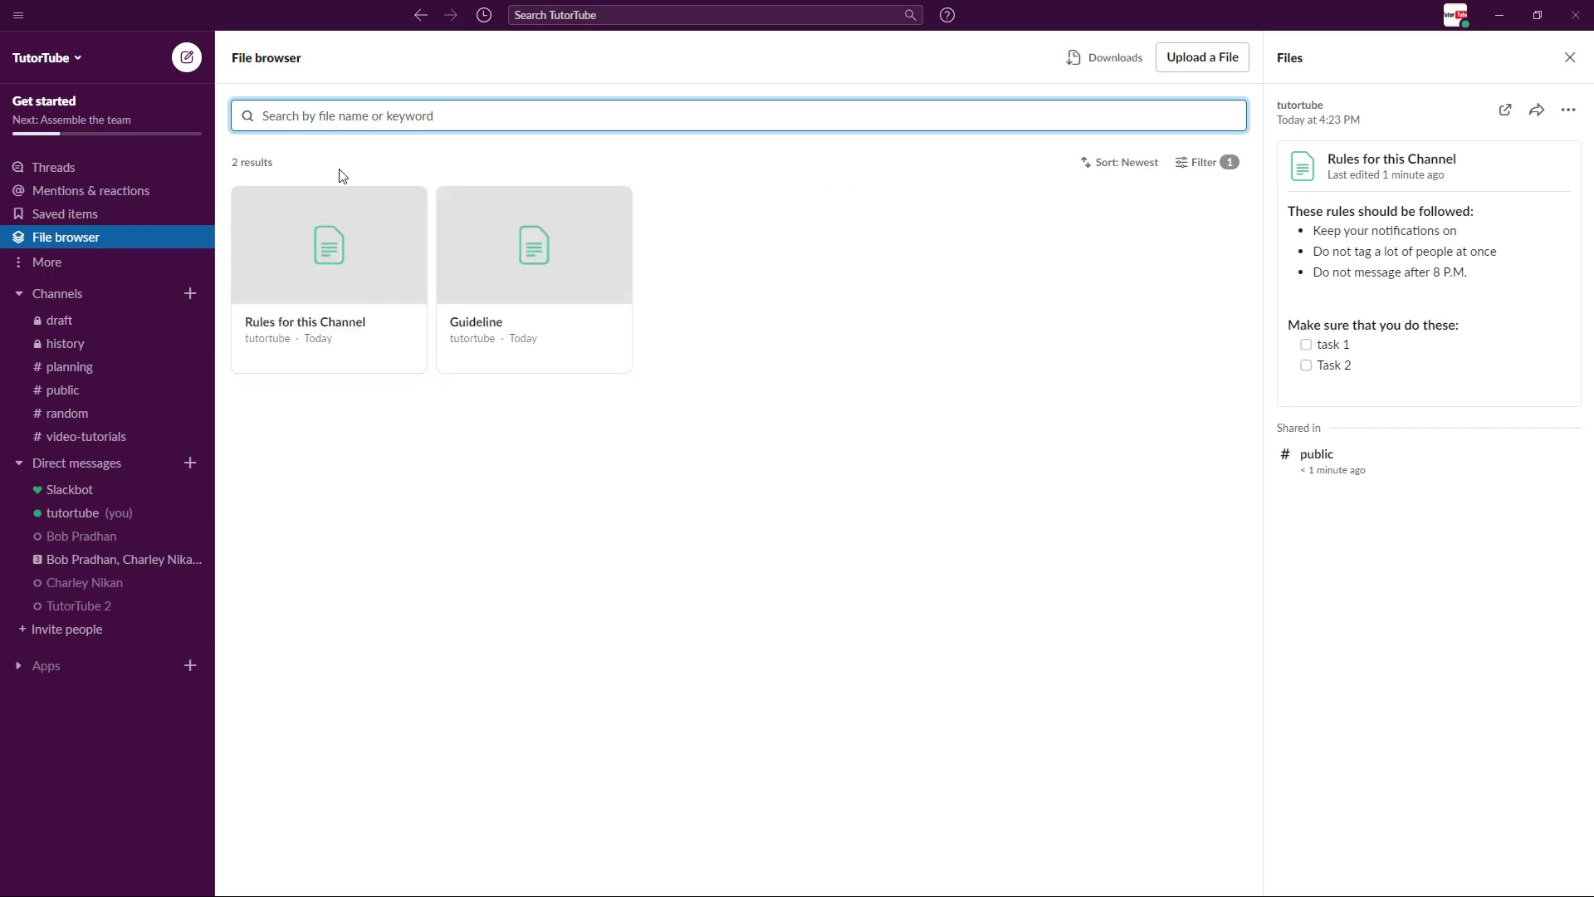
Step: Share 'Rules for this Channel' from the File browser to #video-tutorials
{"action": "mouse_move", "coordinate": [309, 314]}
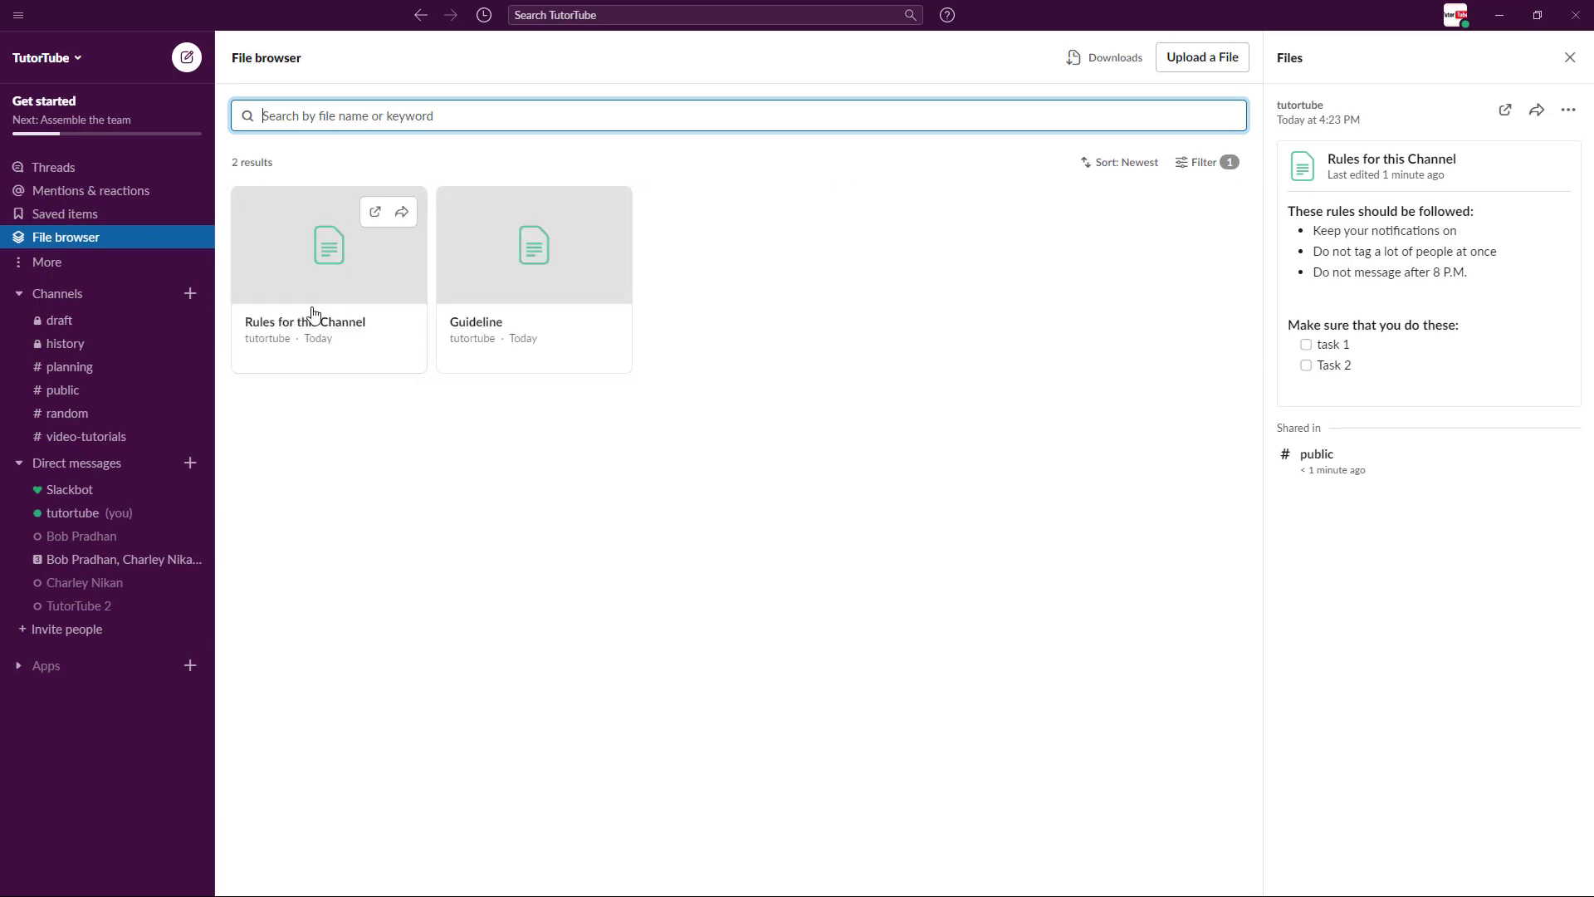
{"action": "left_click", "coordinate": [402, 214]}
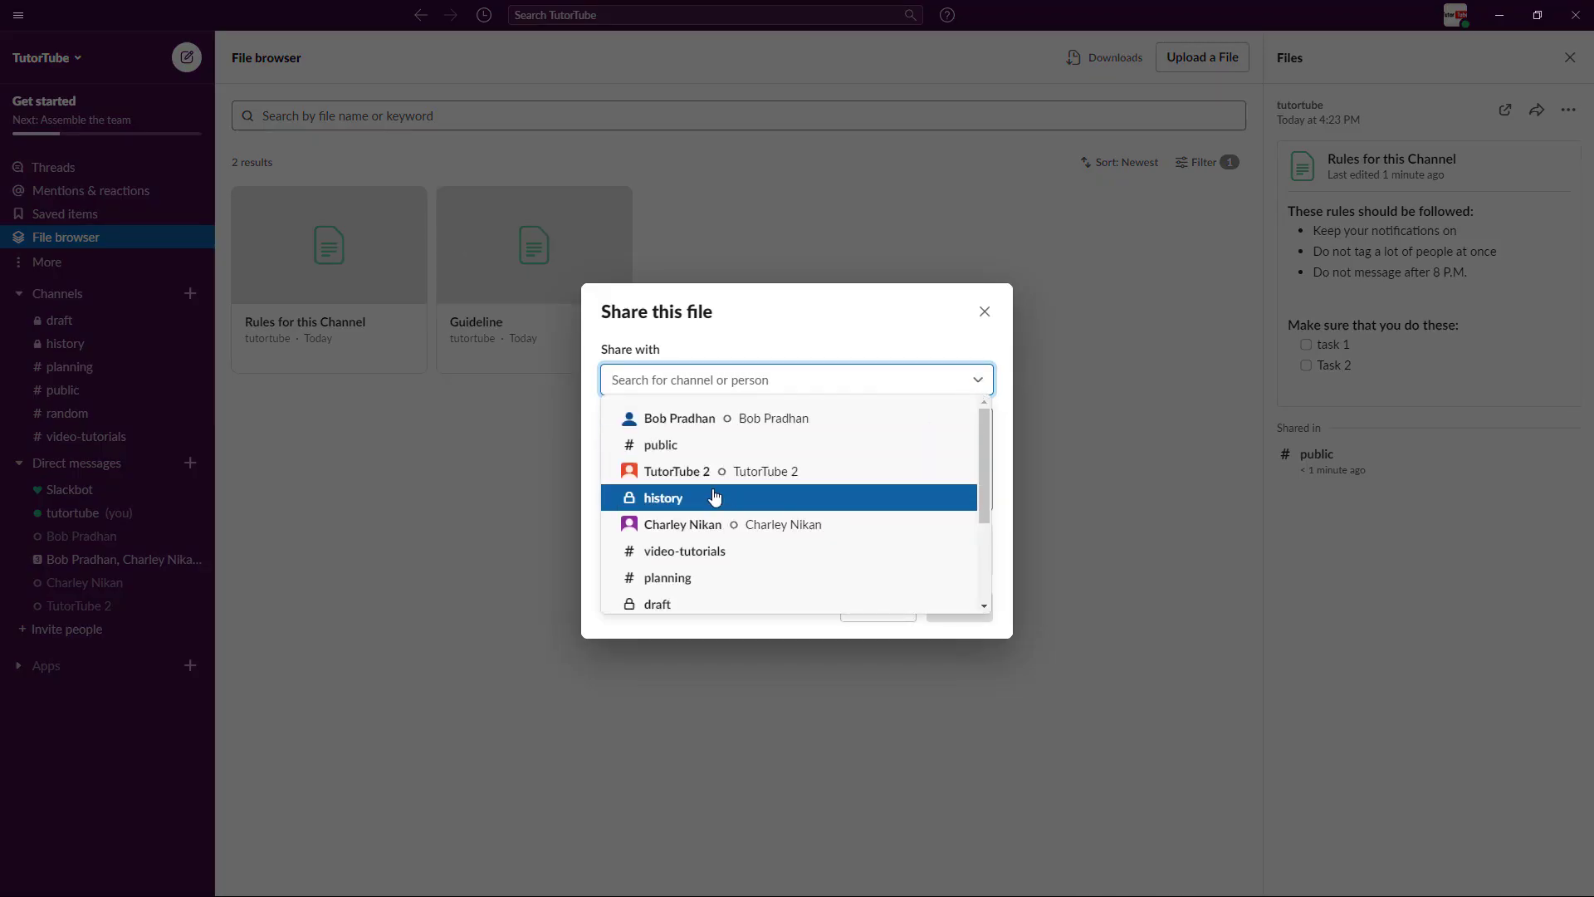
{"action": "left_click", "coordinate": [687, 560]}
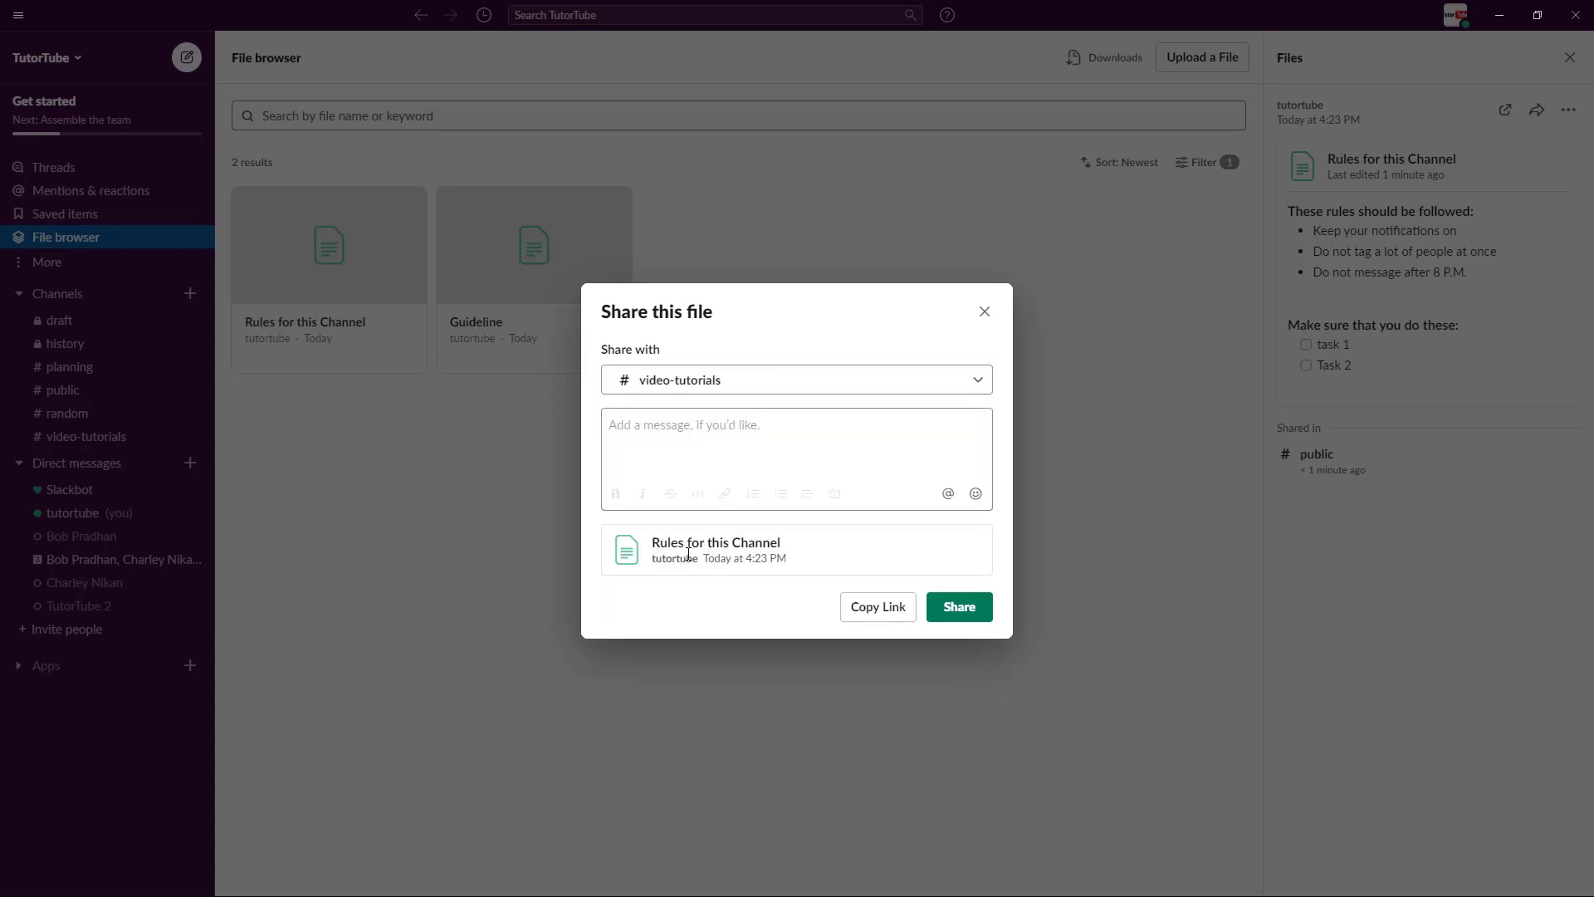
{"action": "left_click", "coordinate": [963, 607]}
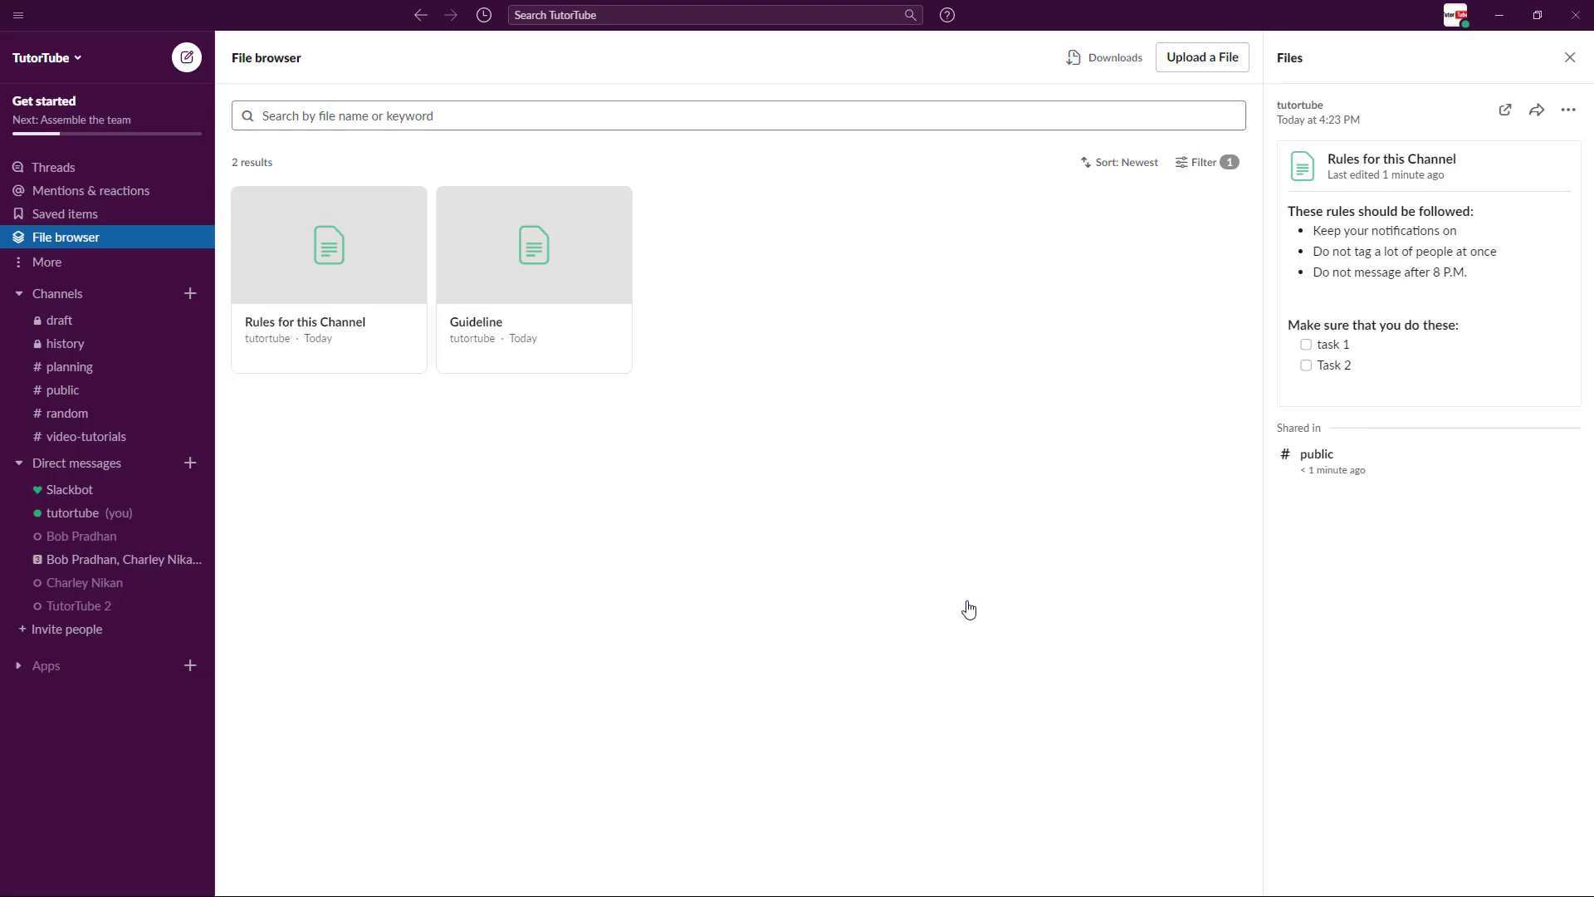